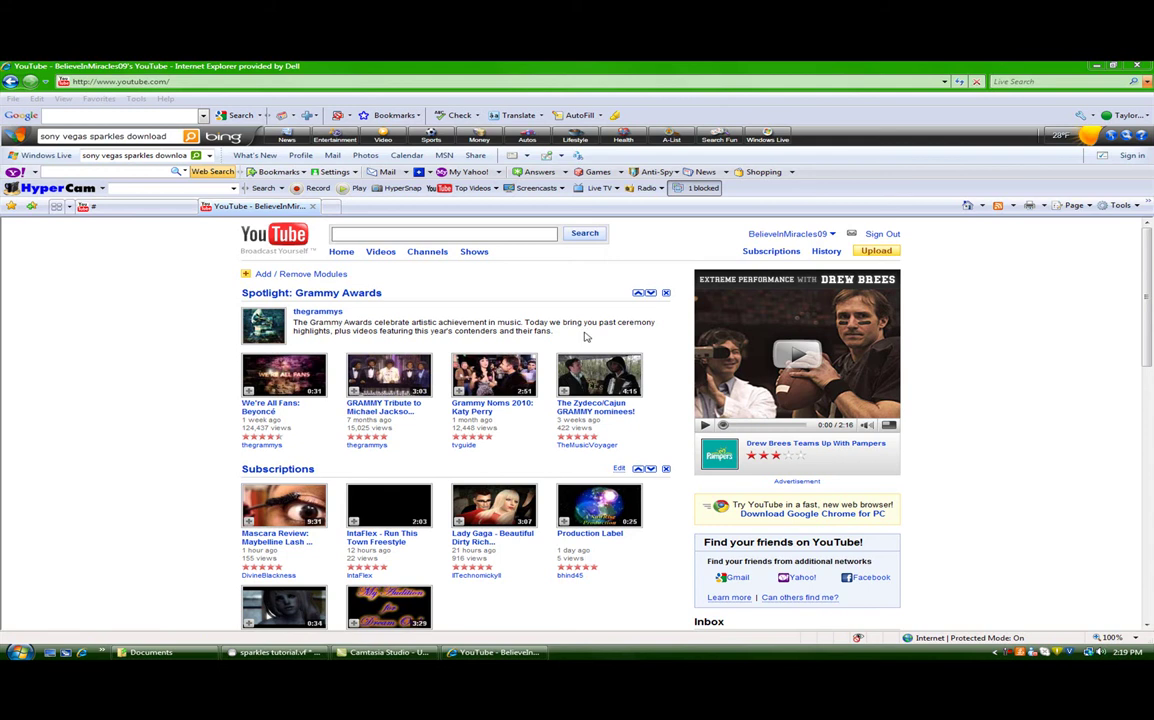
# - Enter 'Sony Vegas spark' in the YouTube search box, retyping the miscased 'sONY'
pyautogui.click(535, 236)
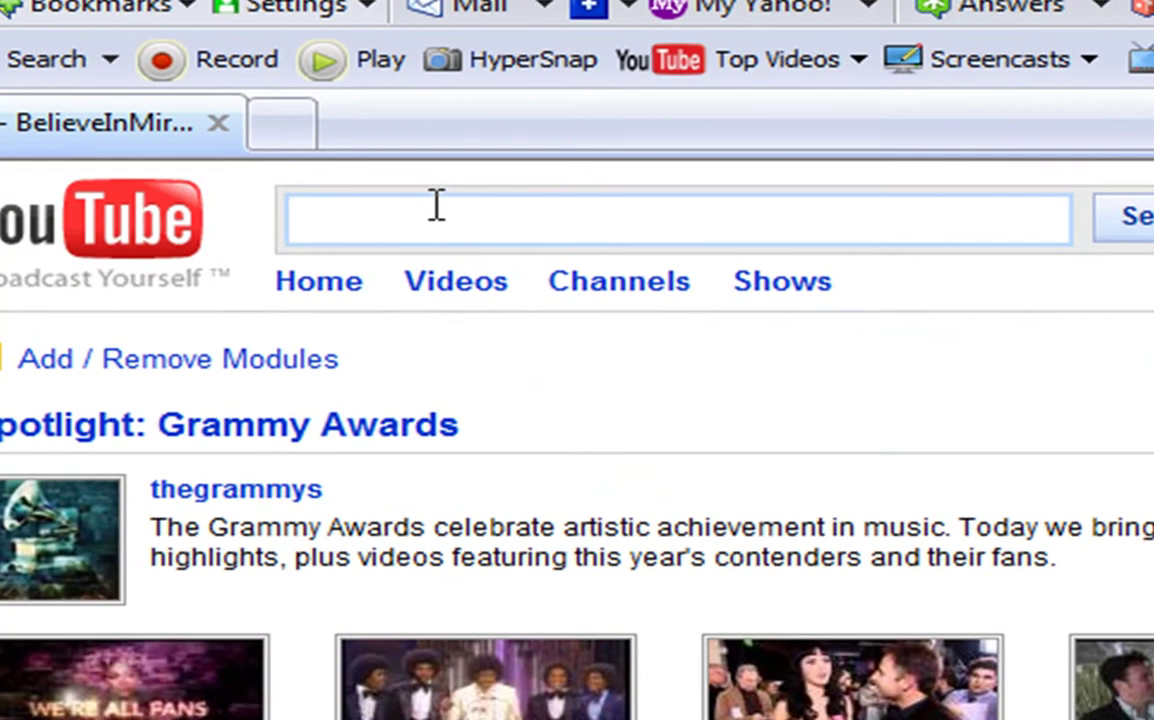
pyautogui.write('sONY')
pyautogui.press('BackSpace')
pyautogui.press('BackSpace')
pyautogui.press('BackSpace')
pyautogui.press('BackSpace')
pyautogui.write('Sony ')
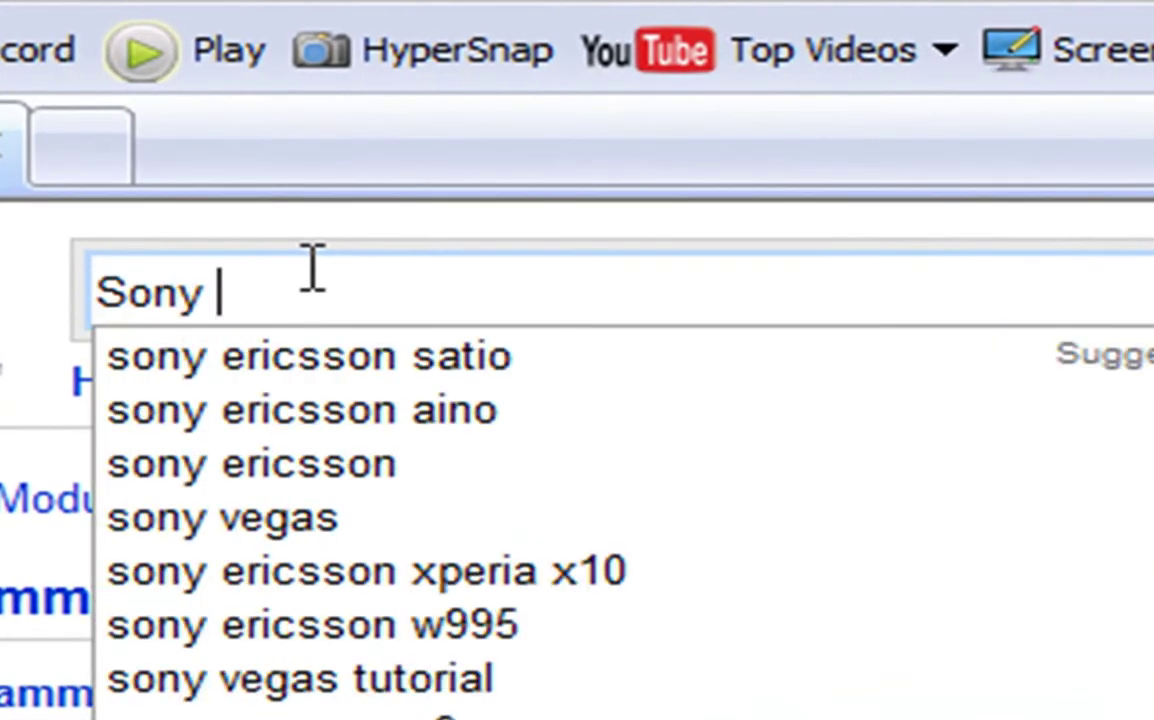
pyautogui.write('Vegas spark')
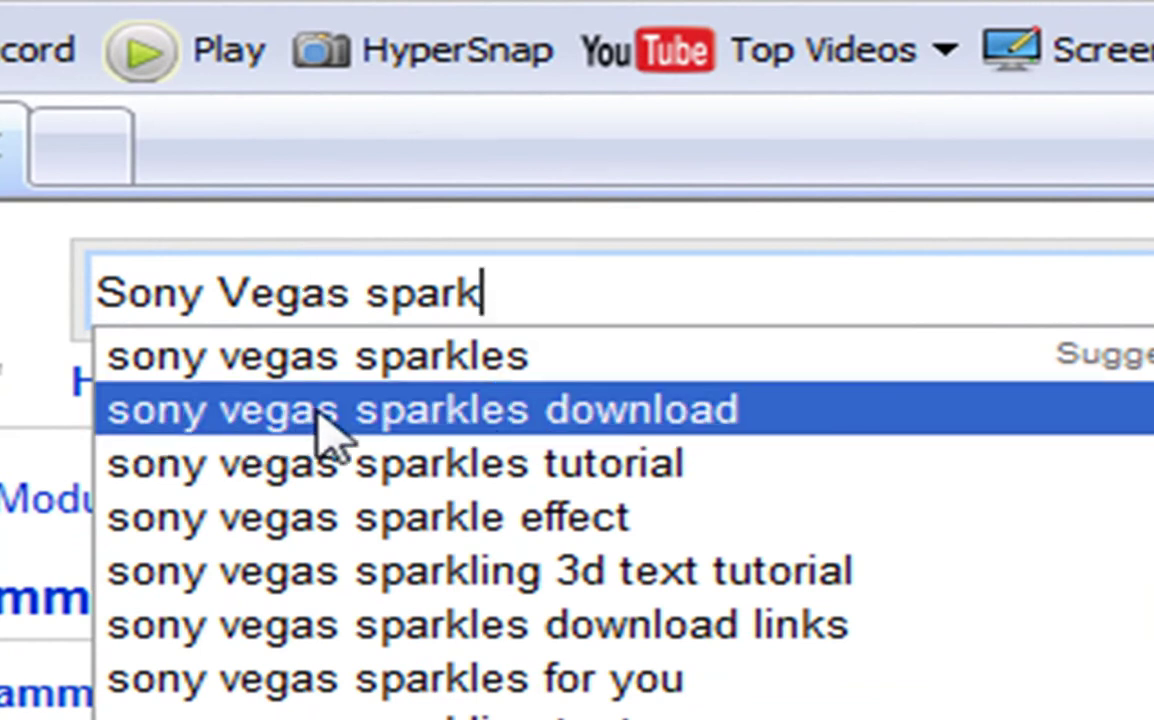
# - Search 'sony vegas sparkles download' and open 'SV Sparkles/Lines 20+ Download HEAVEN :O'
pyautogui.click(762, 412)
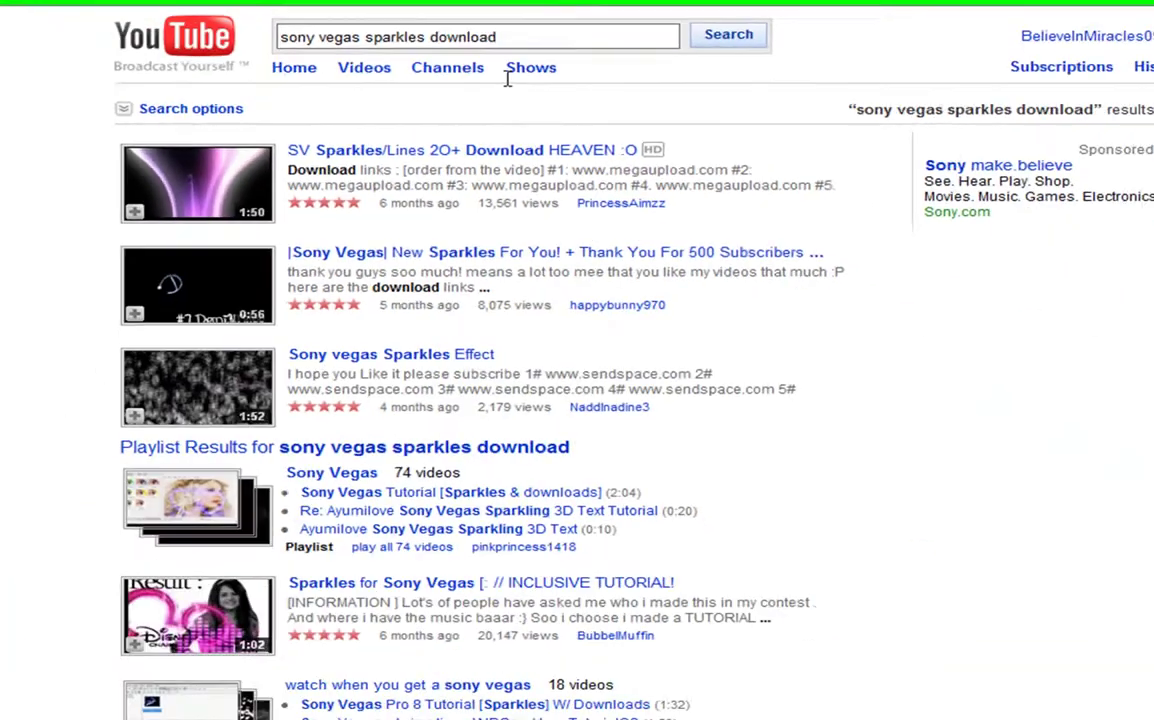
pyautogui.scroll(-1, 440, 235)
pyautogui.scroll(-5, 442, 240)
pyautogui.scroll(-5, 442, 240)
pyautogui.scroll(-5, 441, 243)
pyautogui.scroll(-3, 441, 243)
pyautogui.scroll(1, 472, 183)
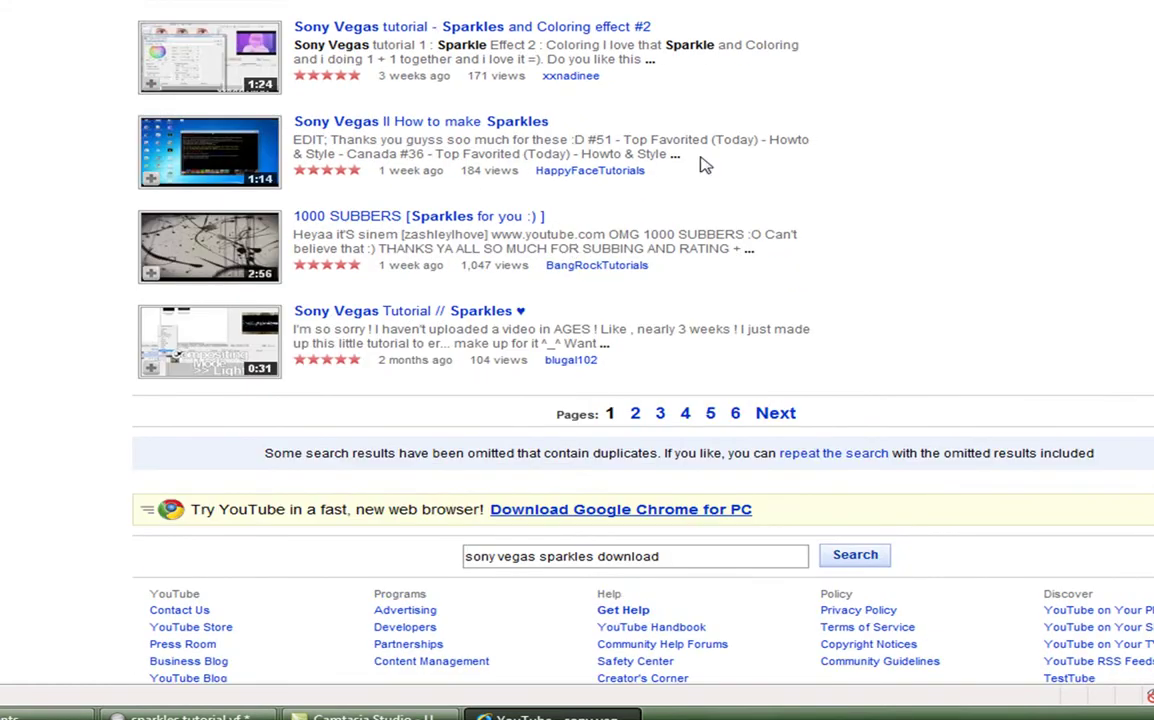
pyautogui.scroll(3, 640, 155)
pyautogui.scroll(5, 640, 155)
pyautogui.scroll(4, 640, 155)
pyautogui.scroll(3, 638, 152)
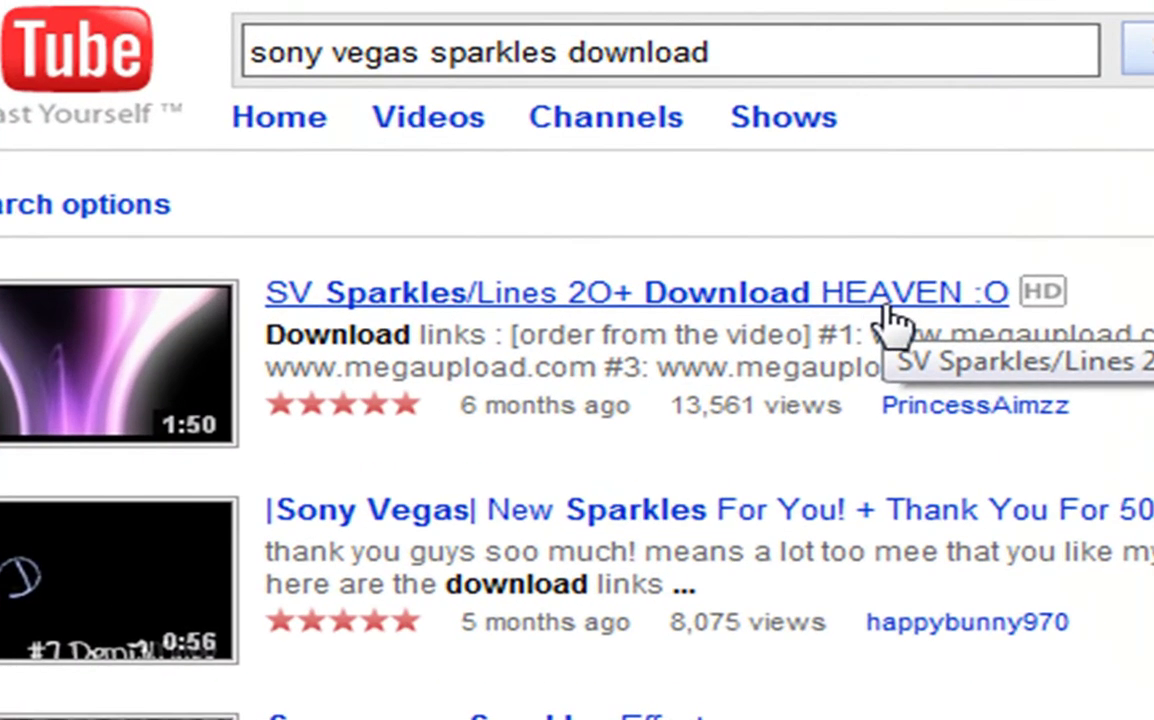
pyautogui.click(888, 310)
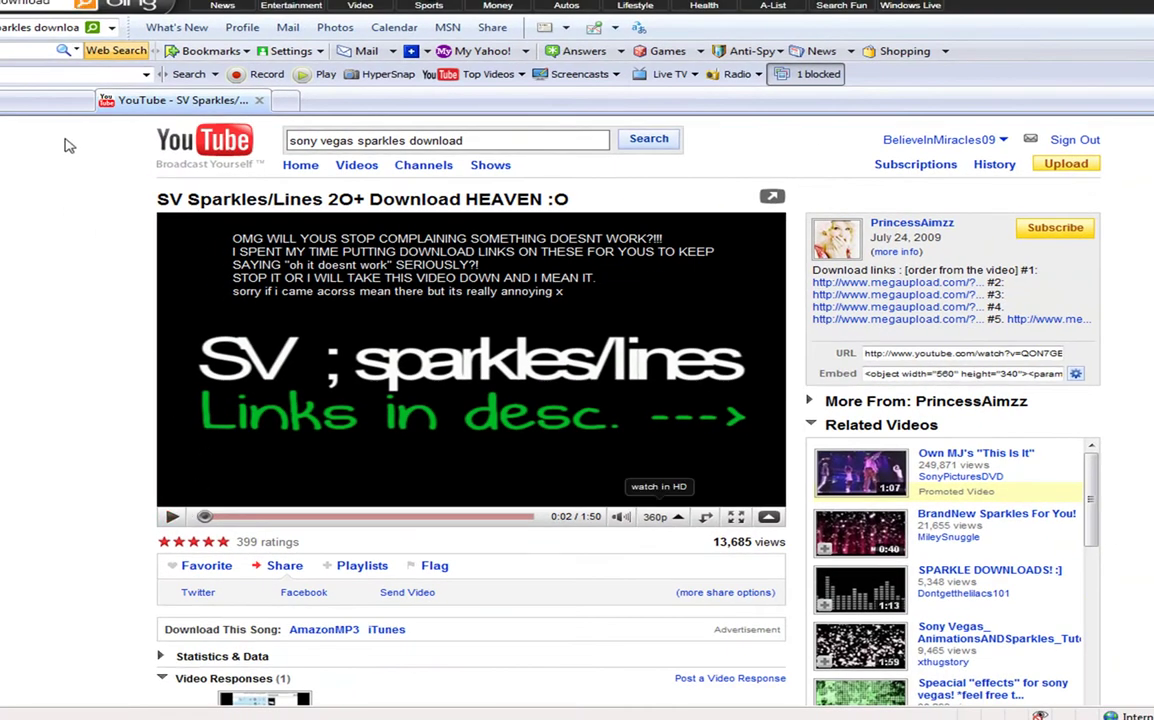
# - Return to the sparkles video page and close the ad covering it
pyautogui.hotkey('alt', 'Left')
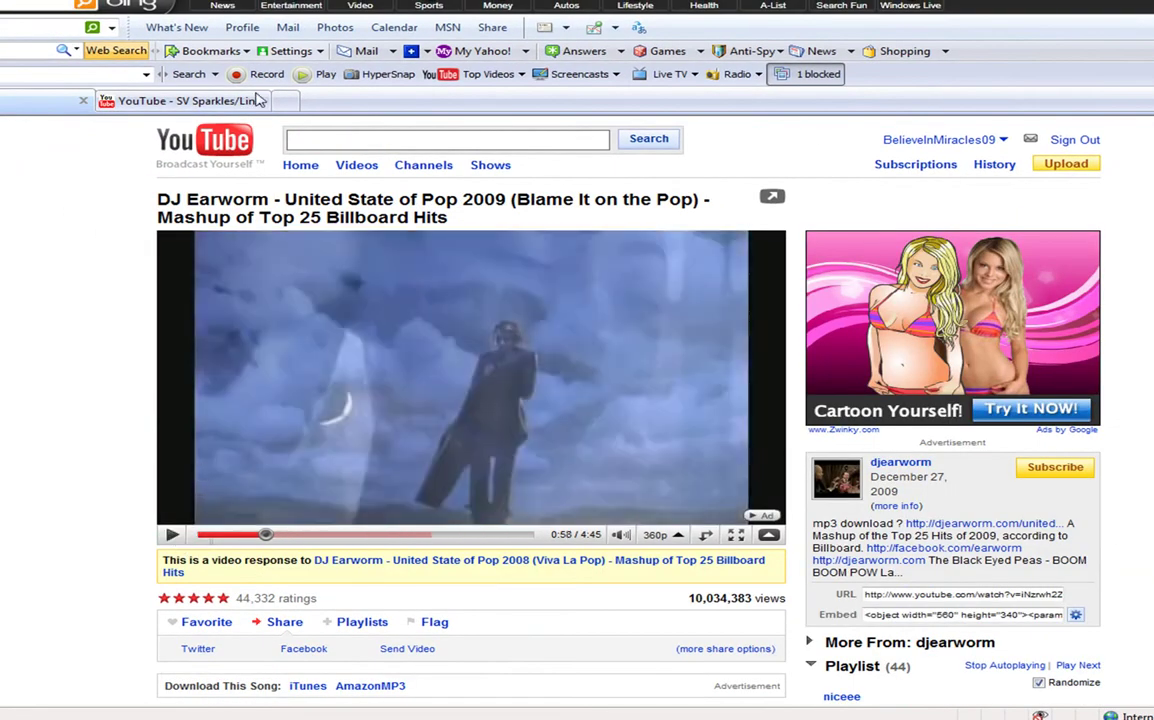
pyautogui.hotkey('alt', 'Right')
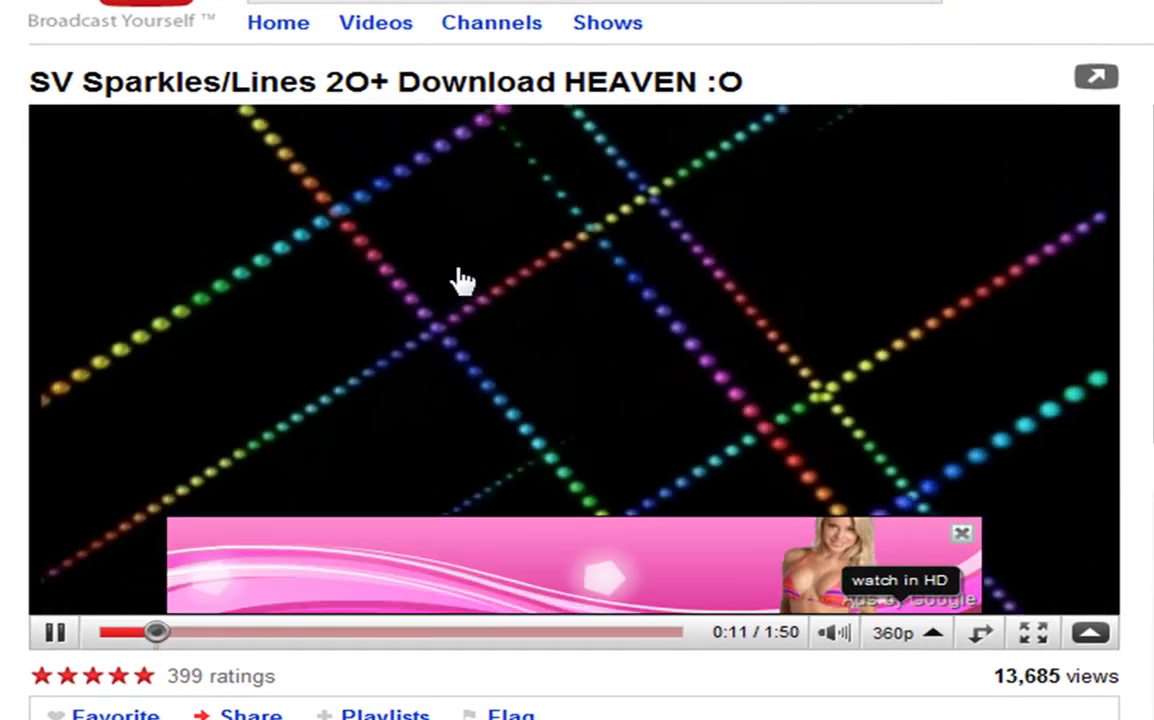
pyautogui.click(962, 535)
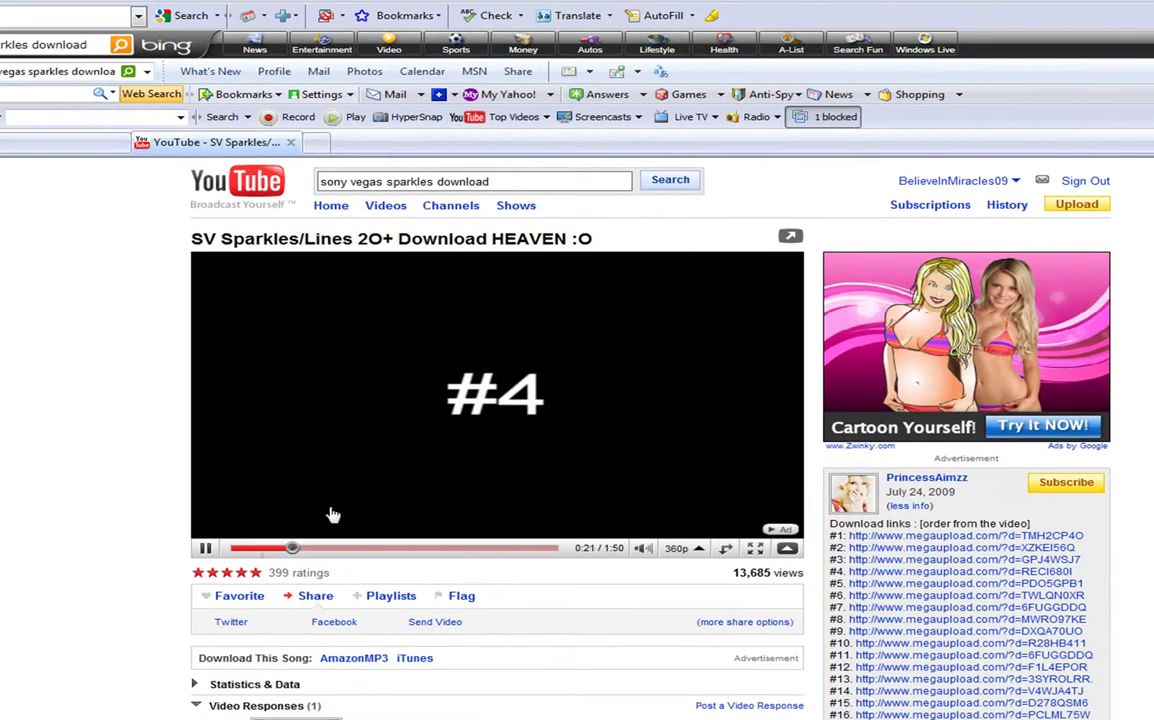
# - Preview the sparkle footage paused at 0:15, then scroll down to the description's download links
pyautogui.click(279, 548)
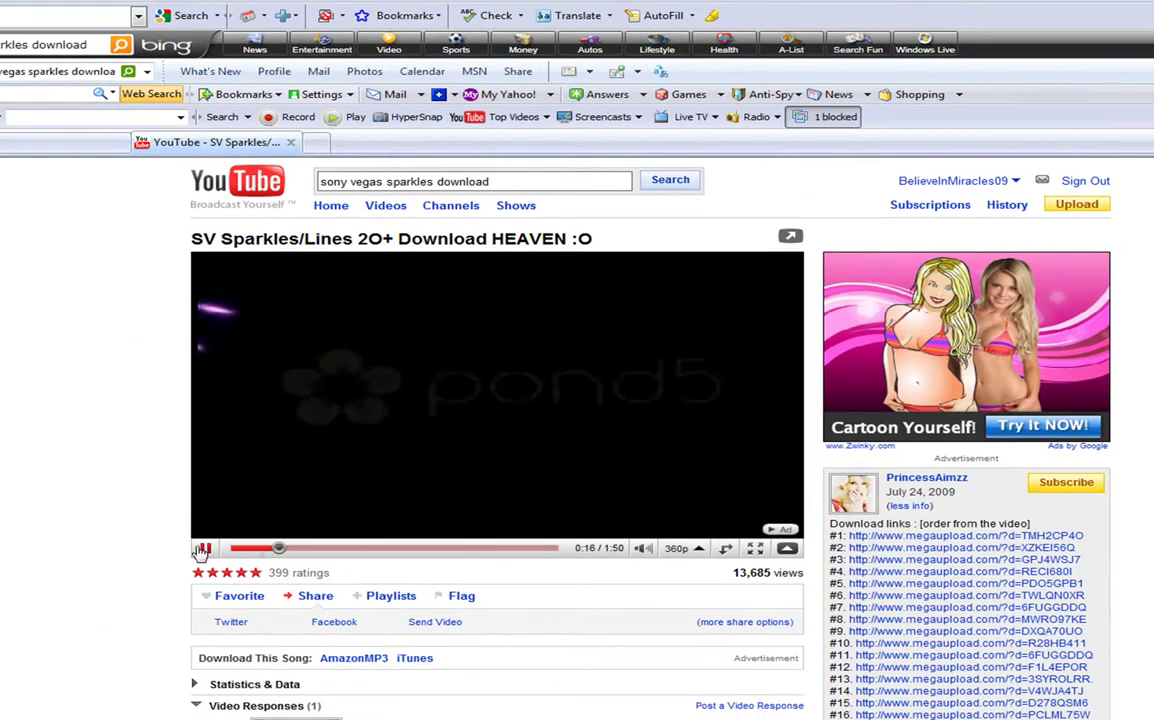
pyautogui.click(201, 549)
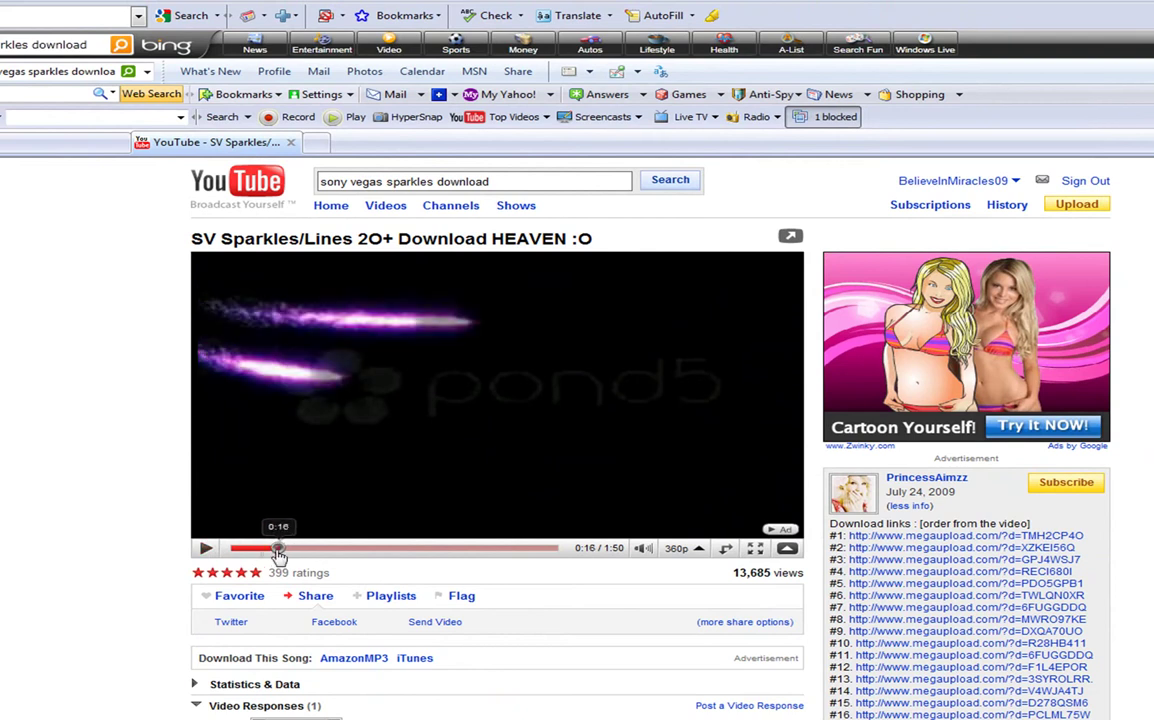
pyautogui.moveTo(279, 550); pyautogui.dragTo(266, 549)
pyautogui.scroll(-2, 85, 484)
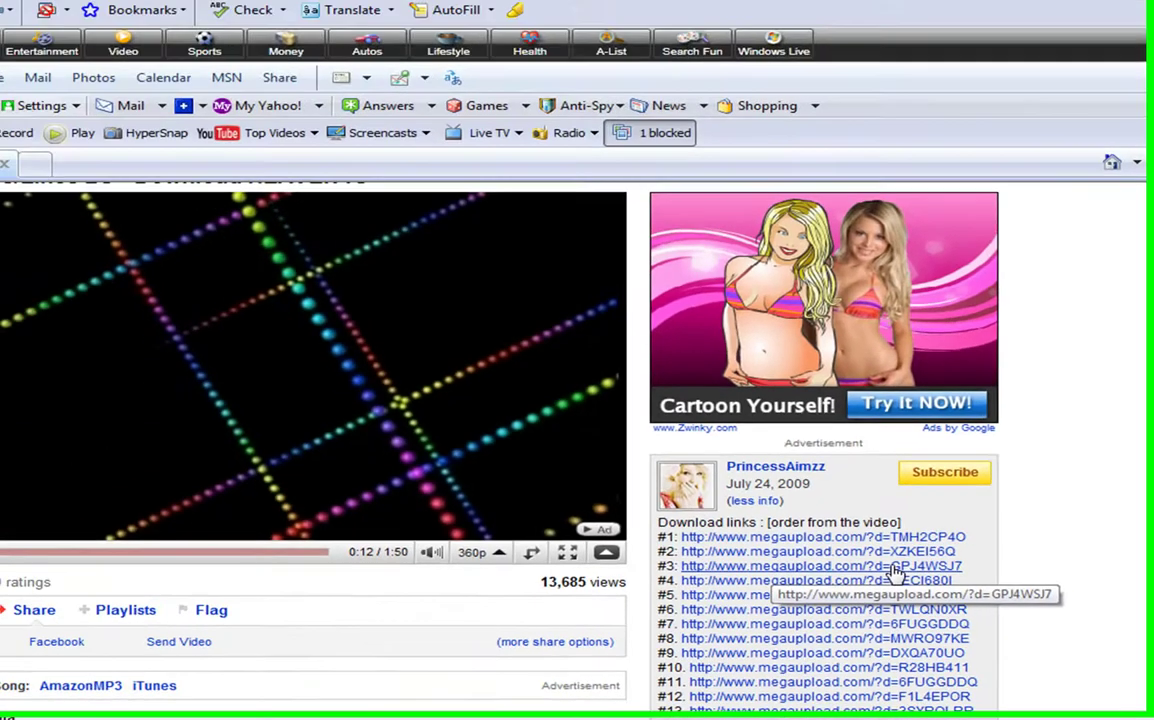
# - Open download link #3 for ani1.wmv and enter the captcha code NNK6
pyautogui.click(578, 292)
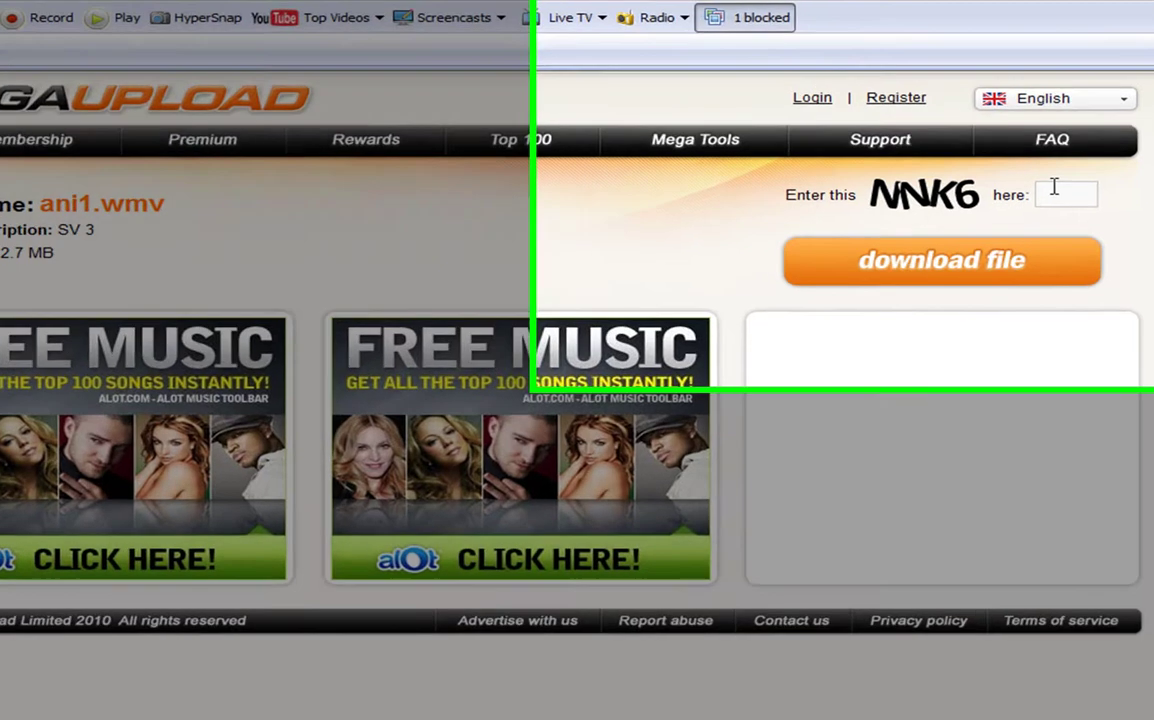
pyautogui.write('NNK')
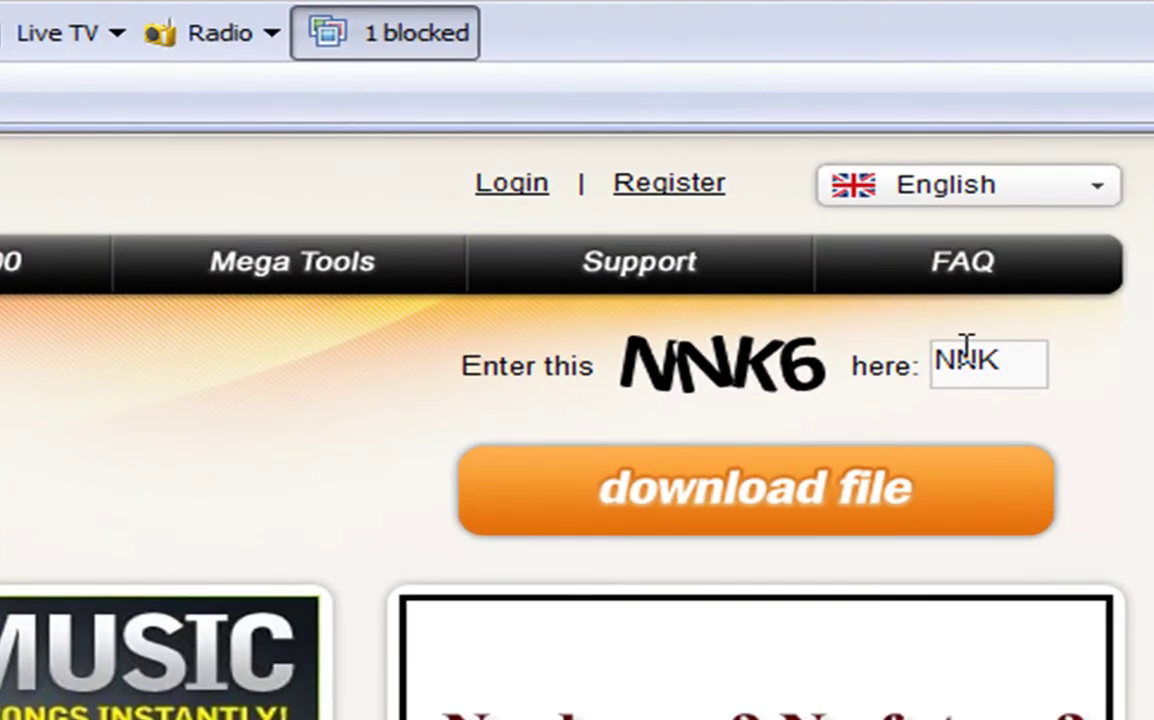
pyautogui.write('6')
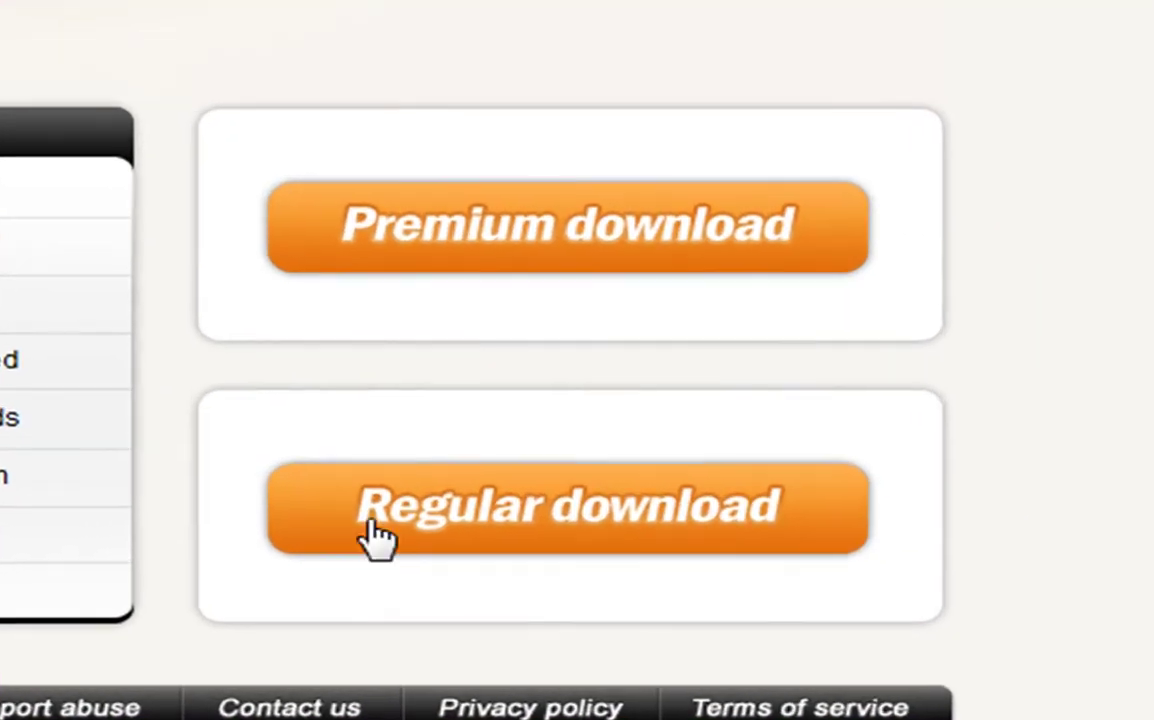
# - Start the free regular Megaupload download of ani1.wmv
pyautogui.click(716, 600)
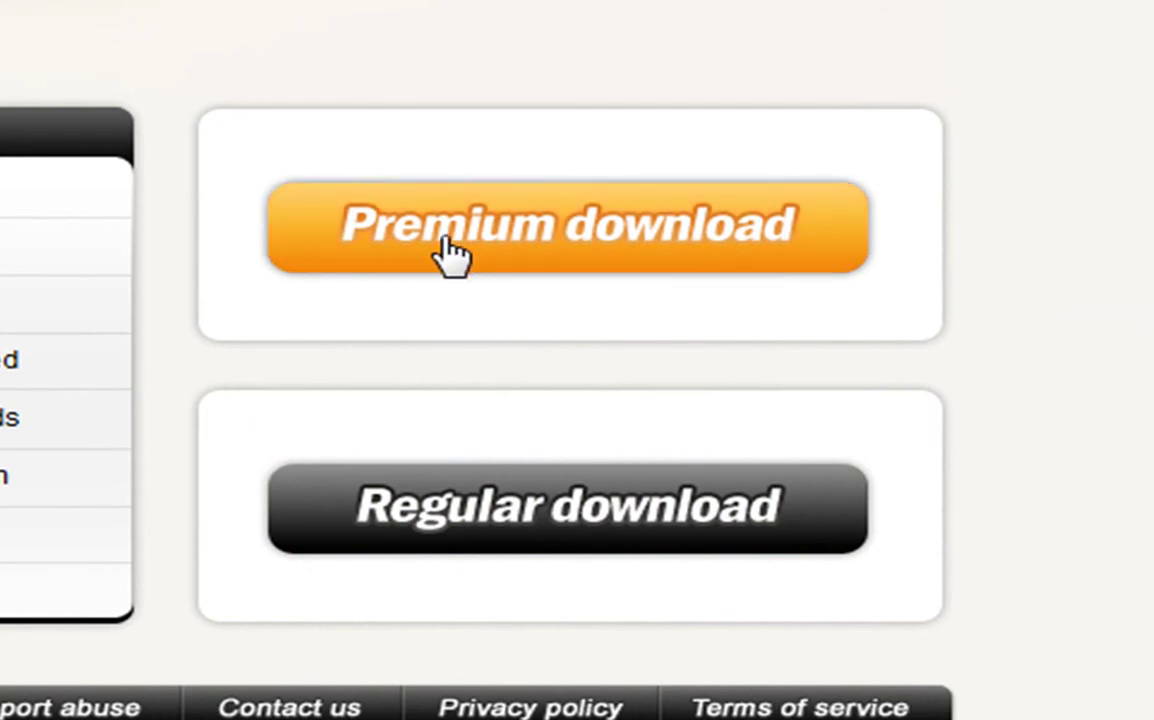
pyautogui.click(491, 530)
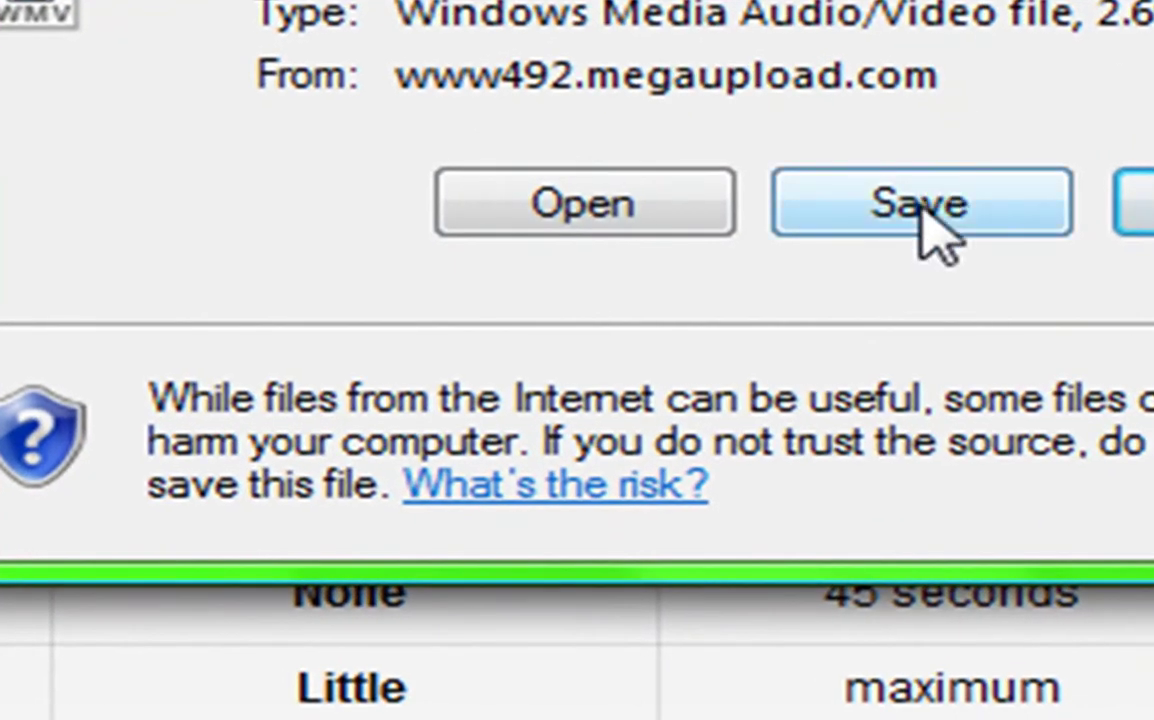
# - Save ani1.wmv into Desktop > TAYLOR > Documents, then close the Documents window
pyautogui.click(925, 222)
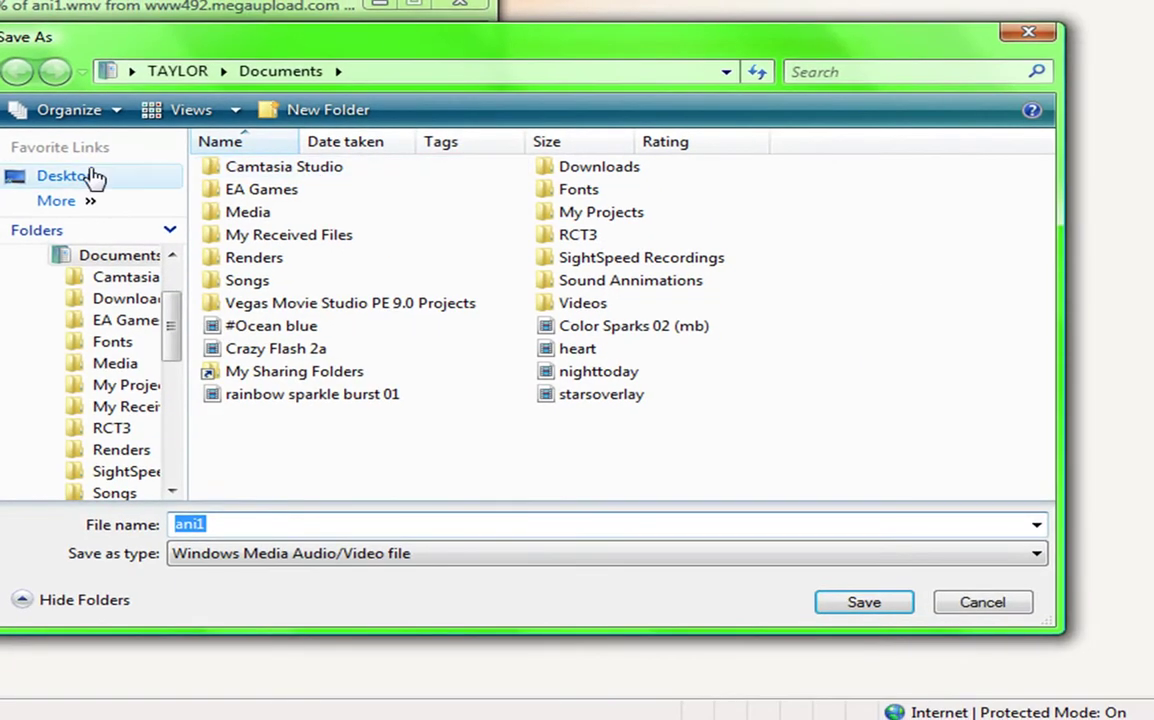
pyautogui.click(60, 178)
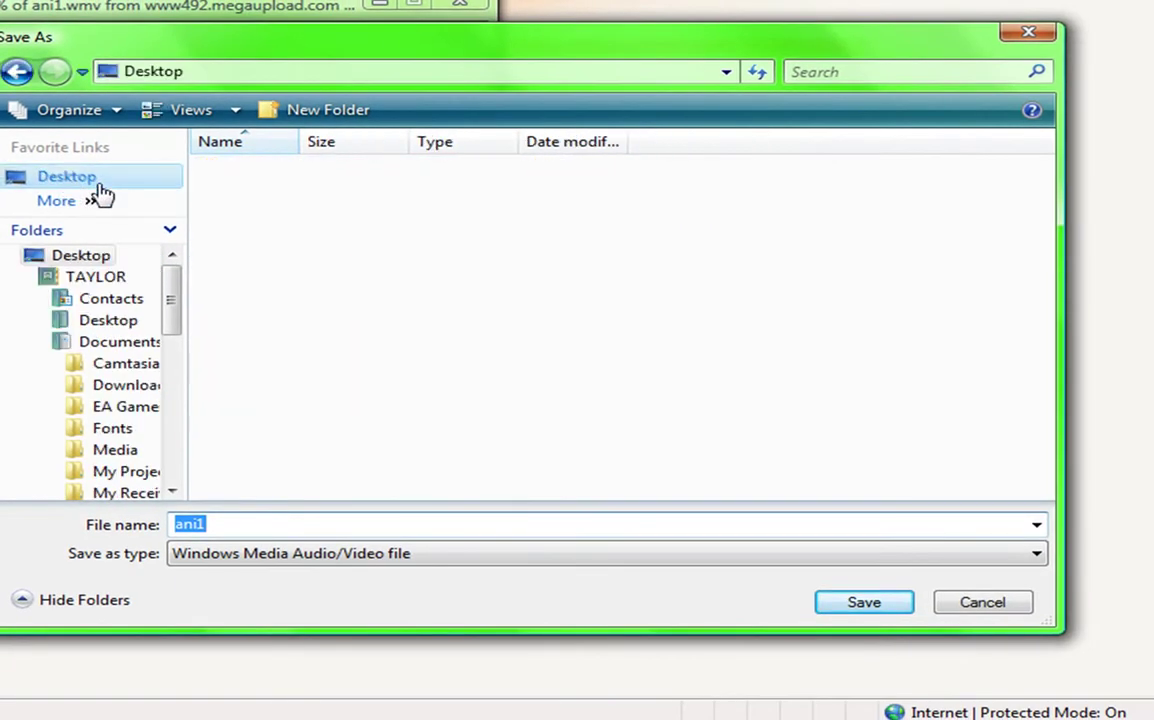
pyautogui.doubleClick(335, 186)
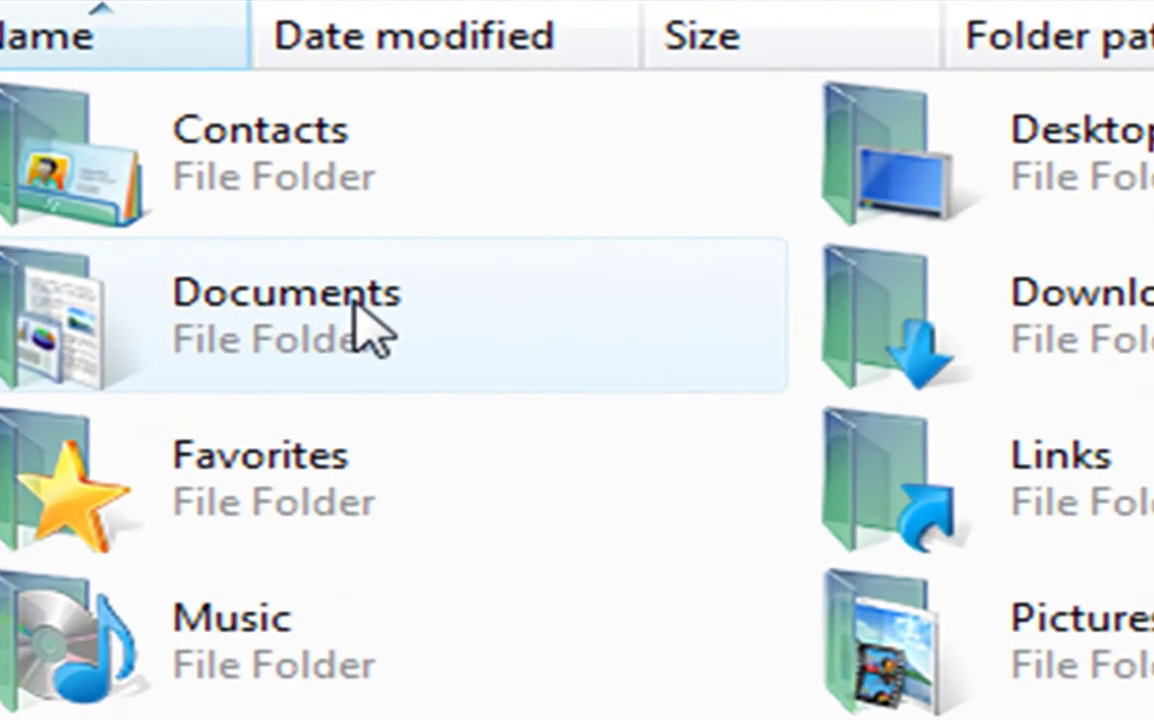
pyautogui.doubleClick(350, 285)
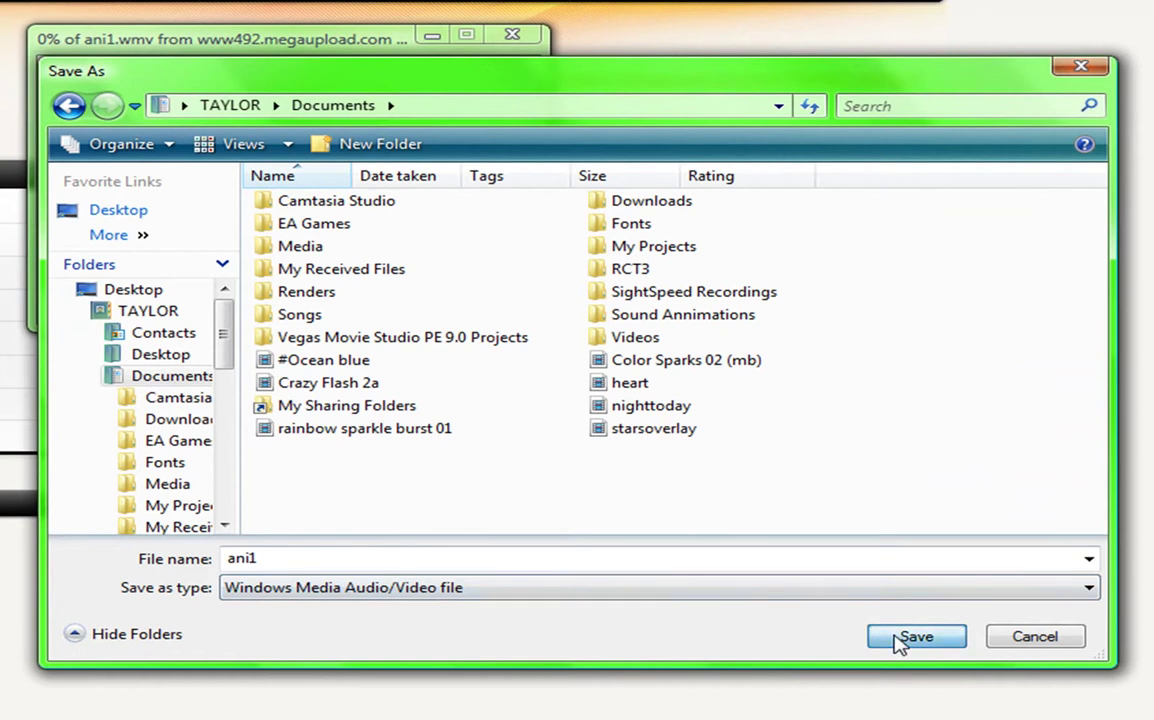
pyautogui.click(900, 645)
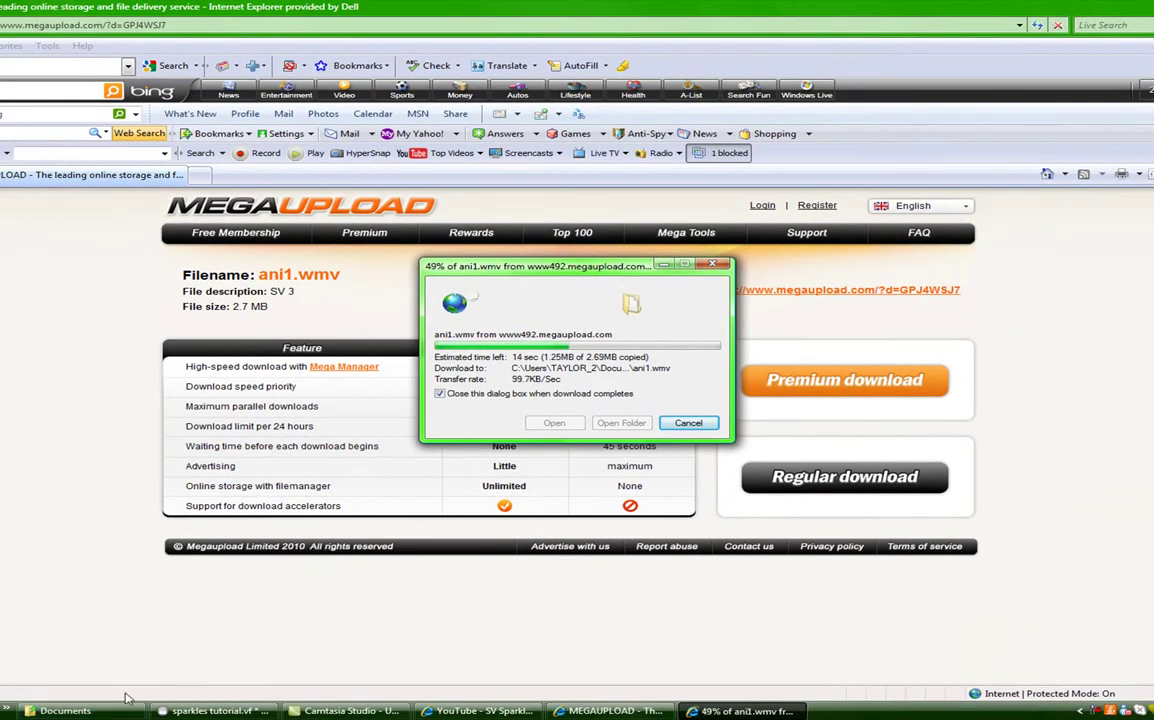
pyautogui.click(110, 710)
pyautogui.click(815, 240)
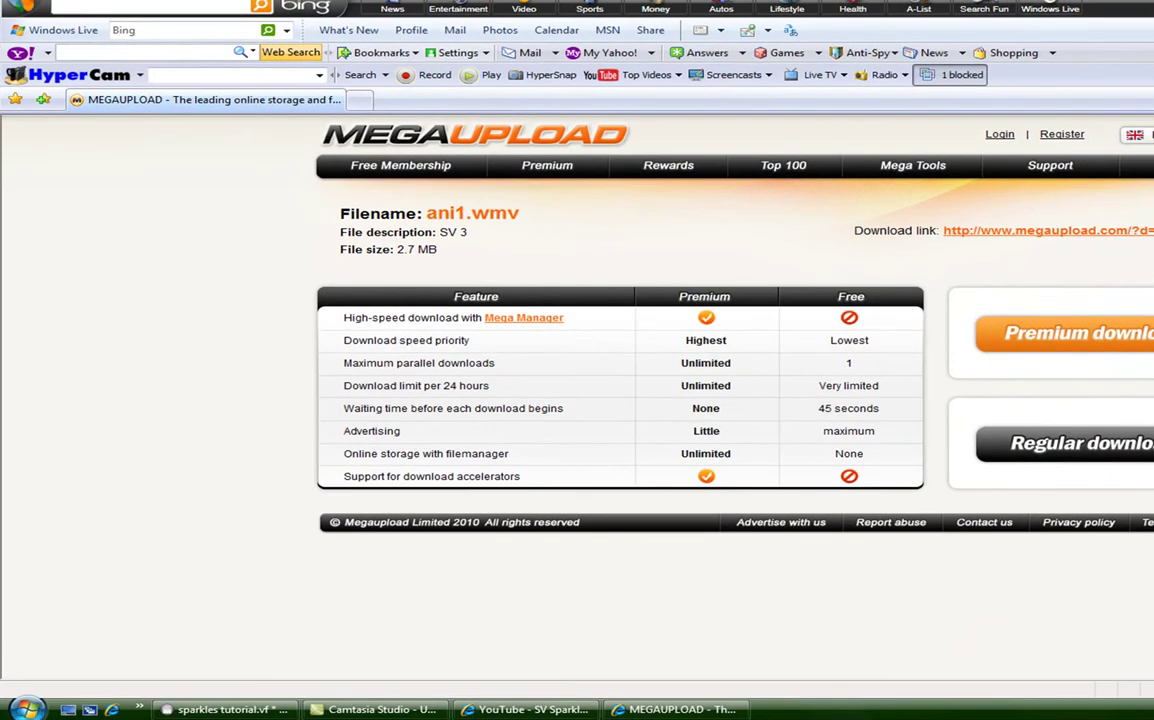
# - Open the Documents folder from the Start menu and scroll to the sparkle video files
pyautogui.press('super')
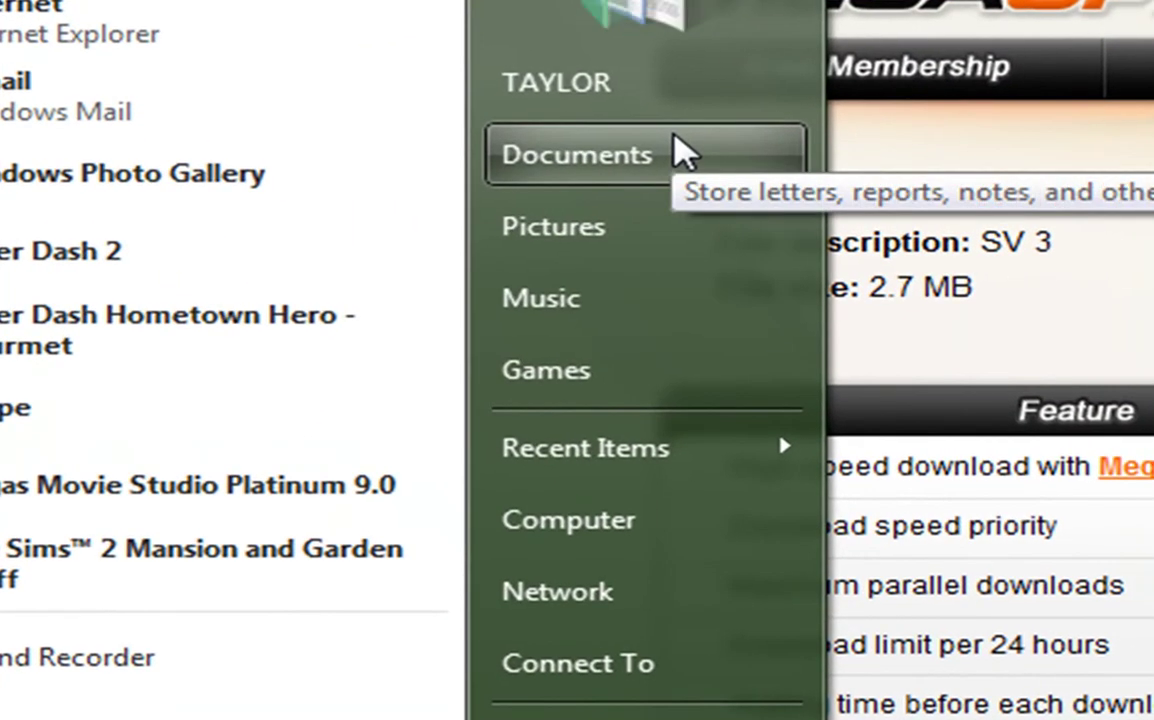
pyautogui.click(678, 152)
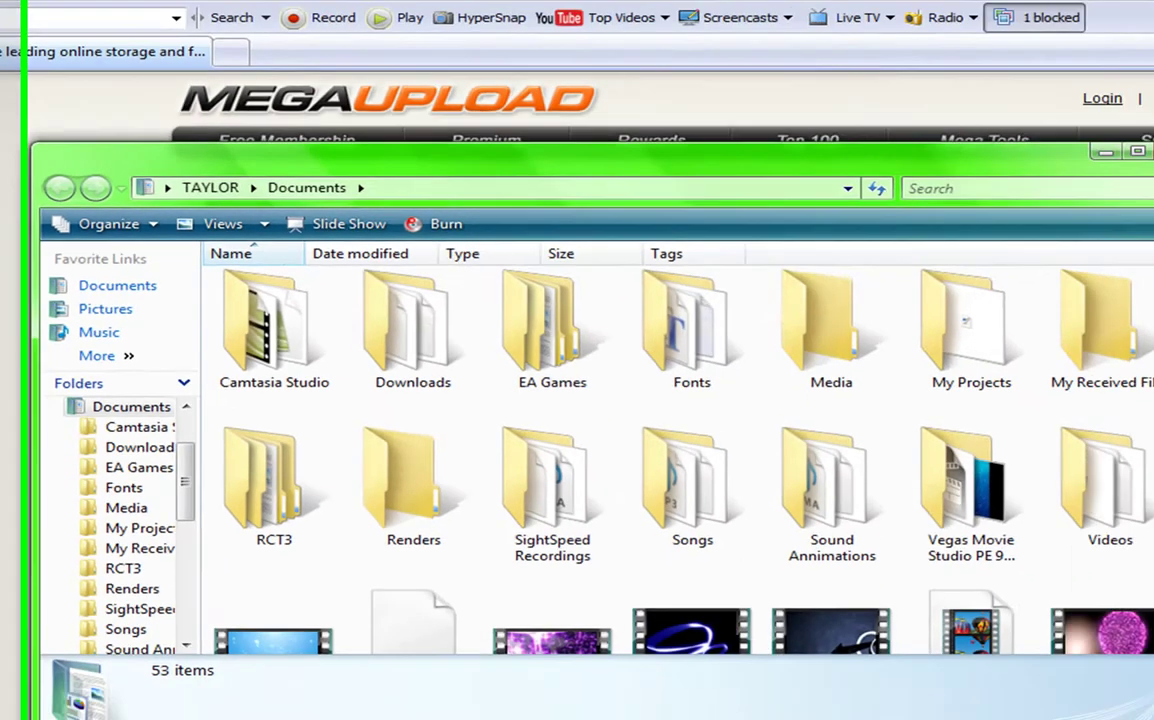
pyautogui.moveTo(1076, 302); pyautogui.dragTo(1077, 328)
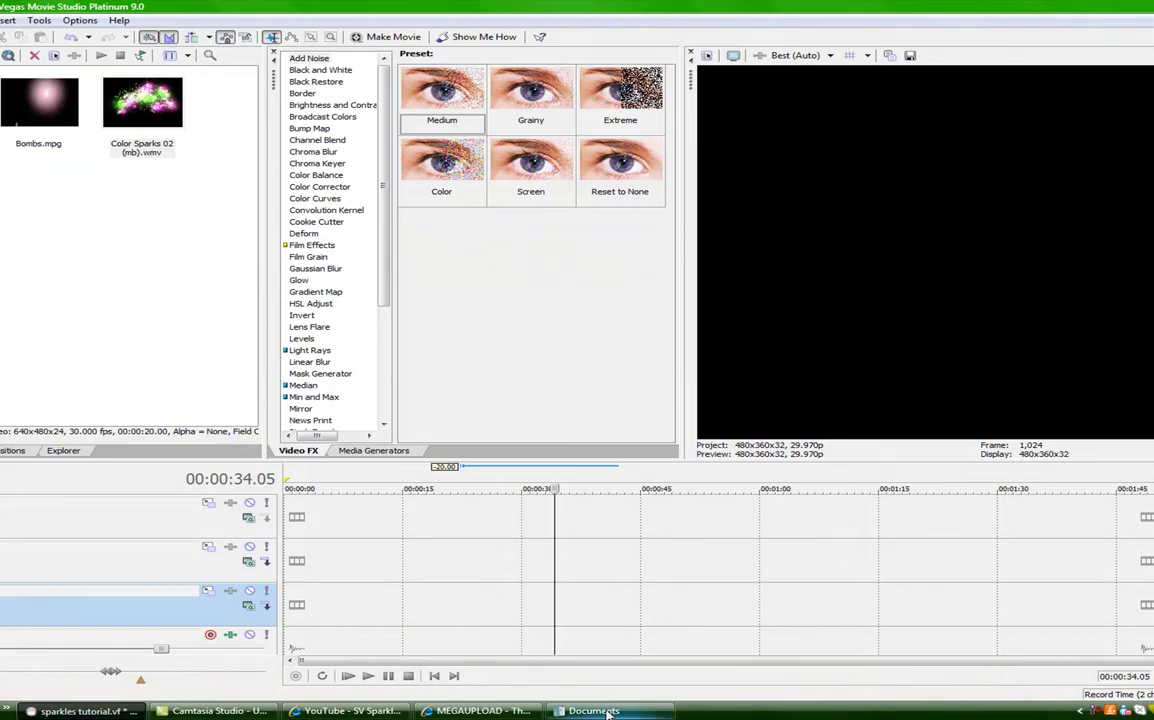
# - Place ani1.wmv at the start of the Video Overlay track and play from the beginning
pyautogui.click(607, 713)
pyautogui.moveTo(481, 238); pyautogui.dragTo(884, 44)
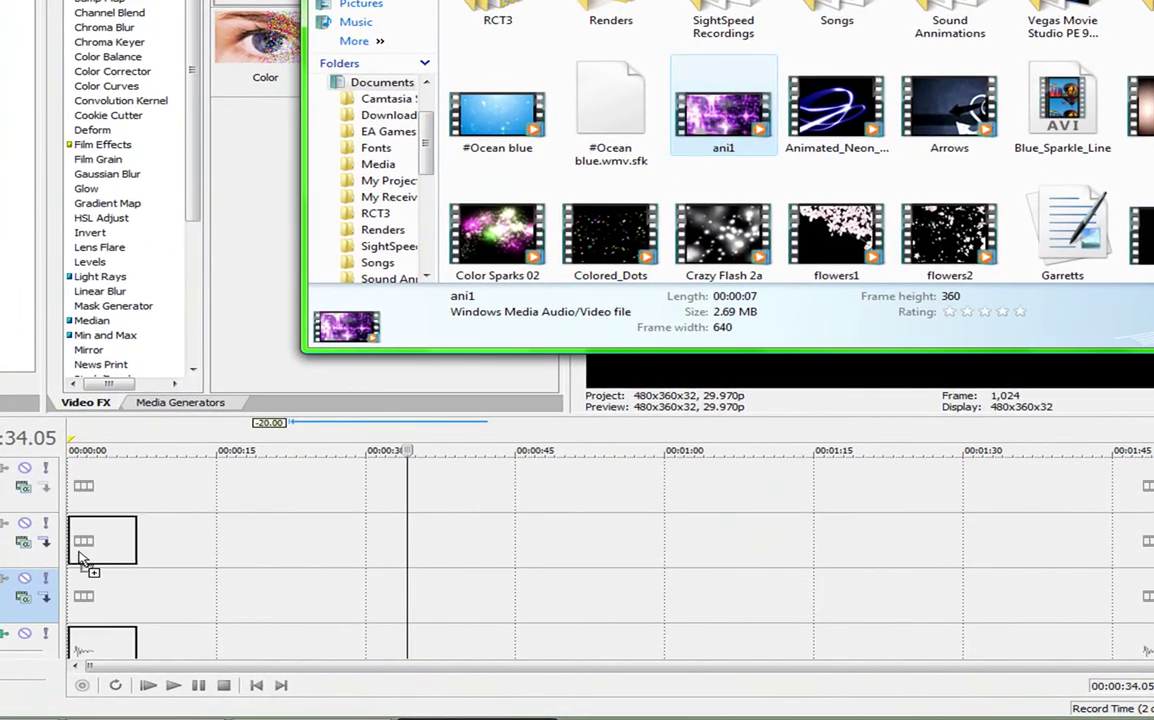
pyautogui.moveTo(100, 567); pyautogui.dragTo(100, 560)
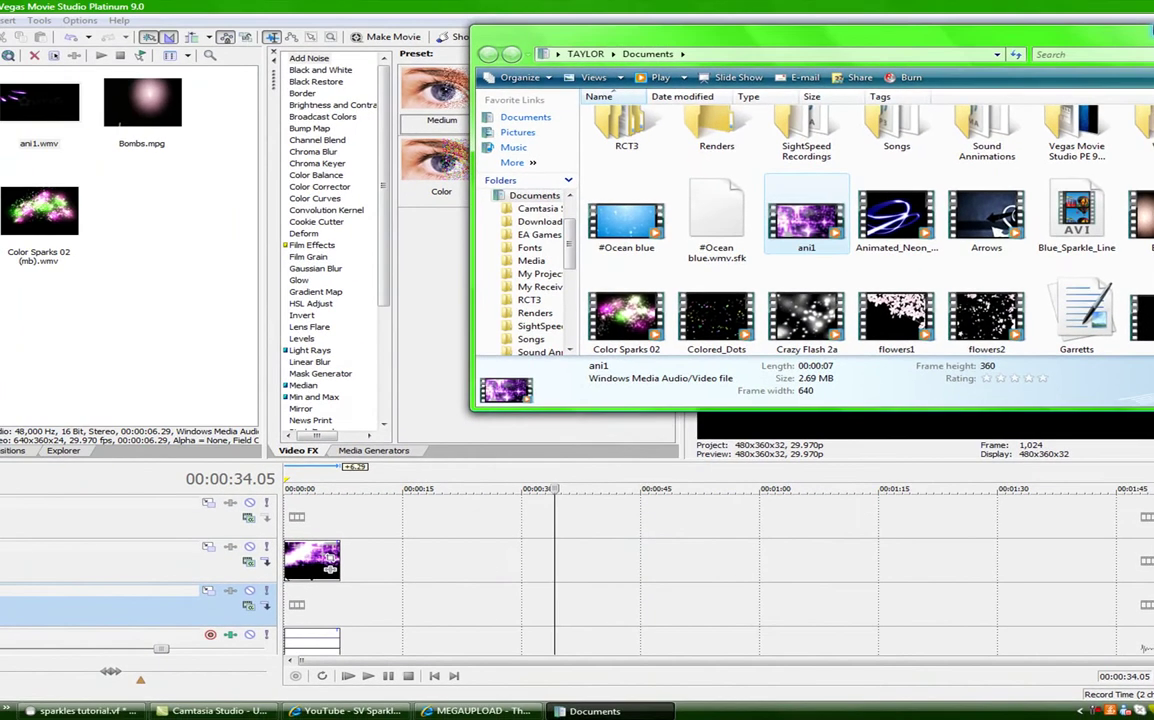
pyautogui.click(327, 491)
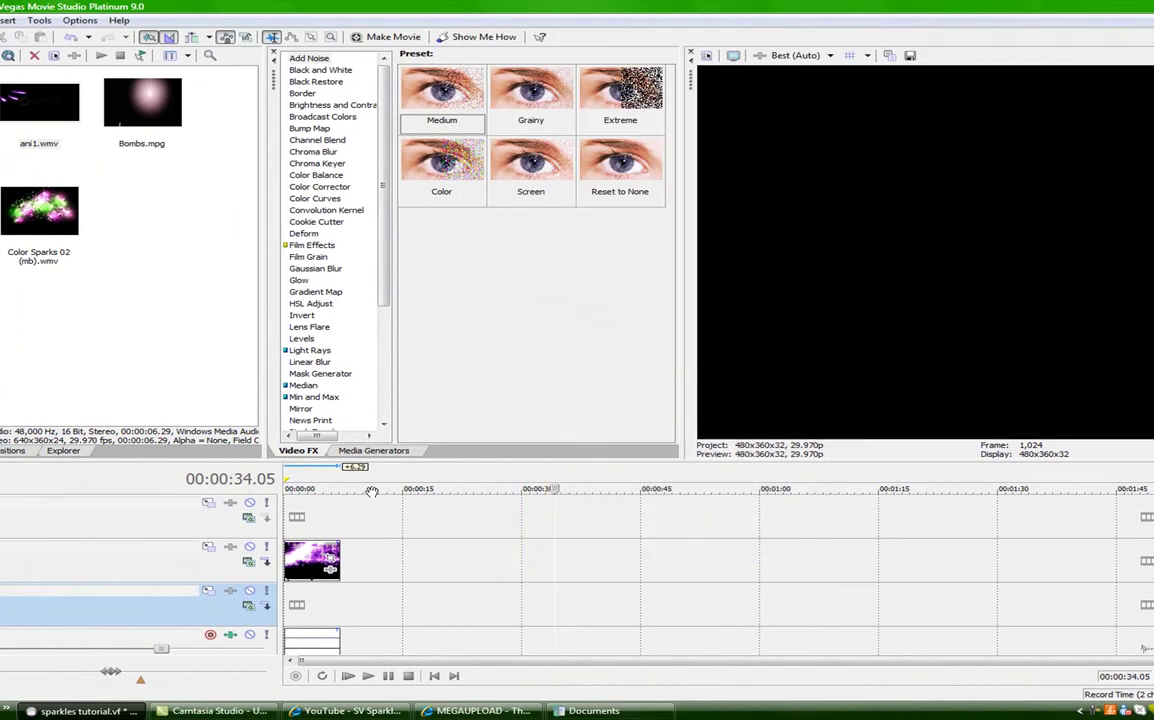
pyautogui.click(289, 482)
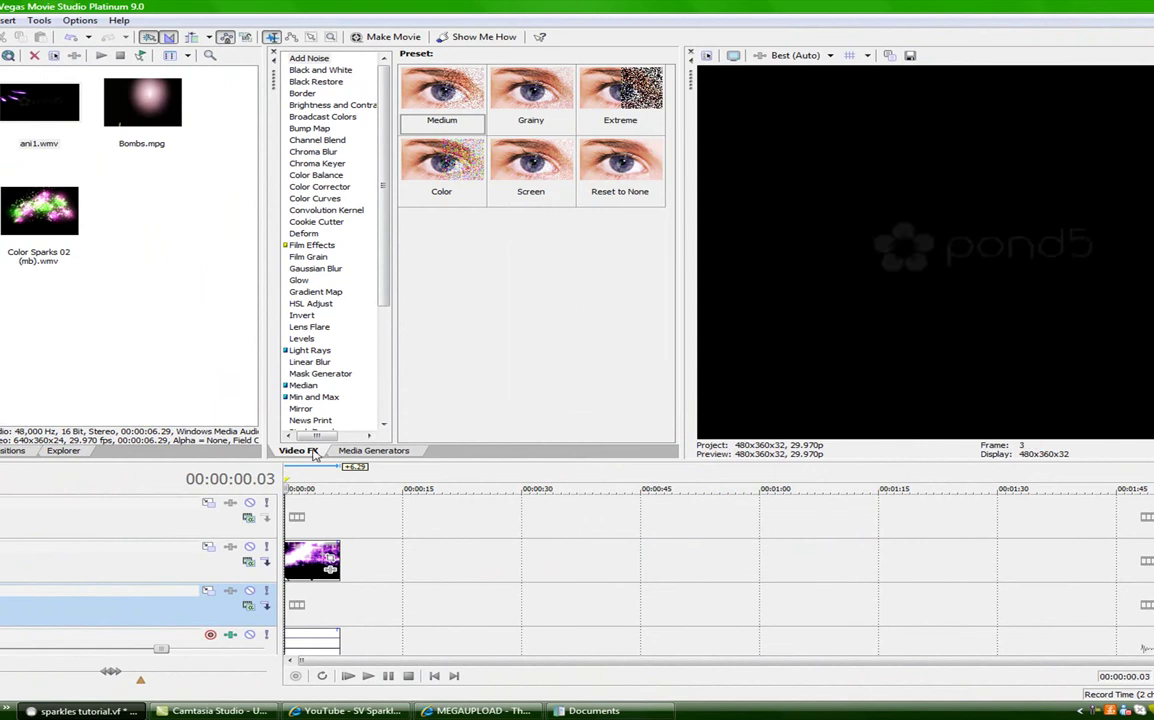
pyautogui.click(370, 677)
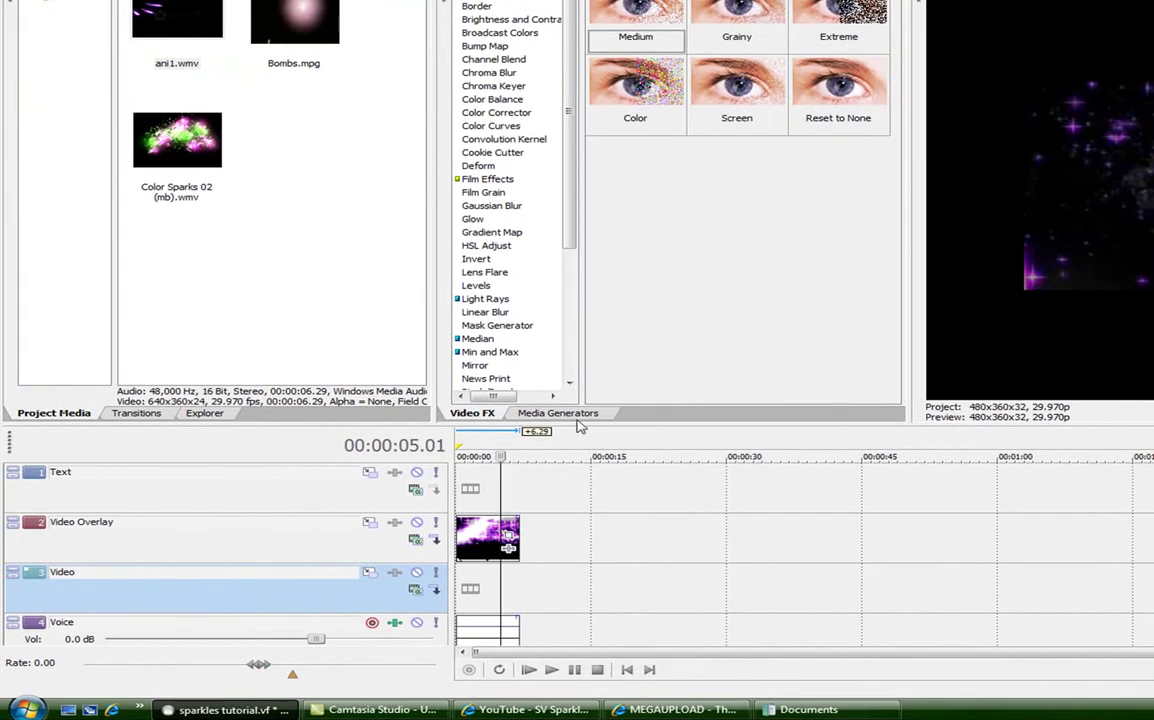
# - Add a Default Text title from the Text media generator to the Text track
pyautogui.click(576, 416)
pyautogui.click(497, 46)
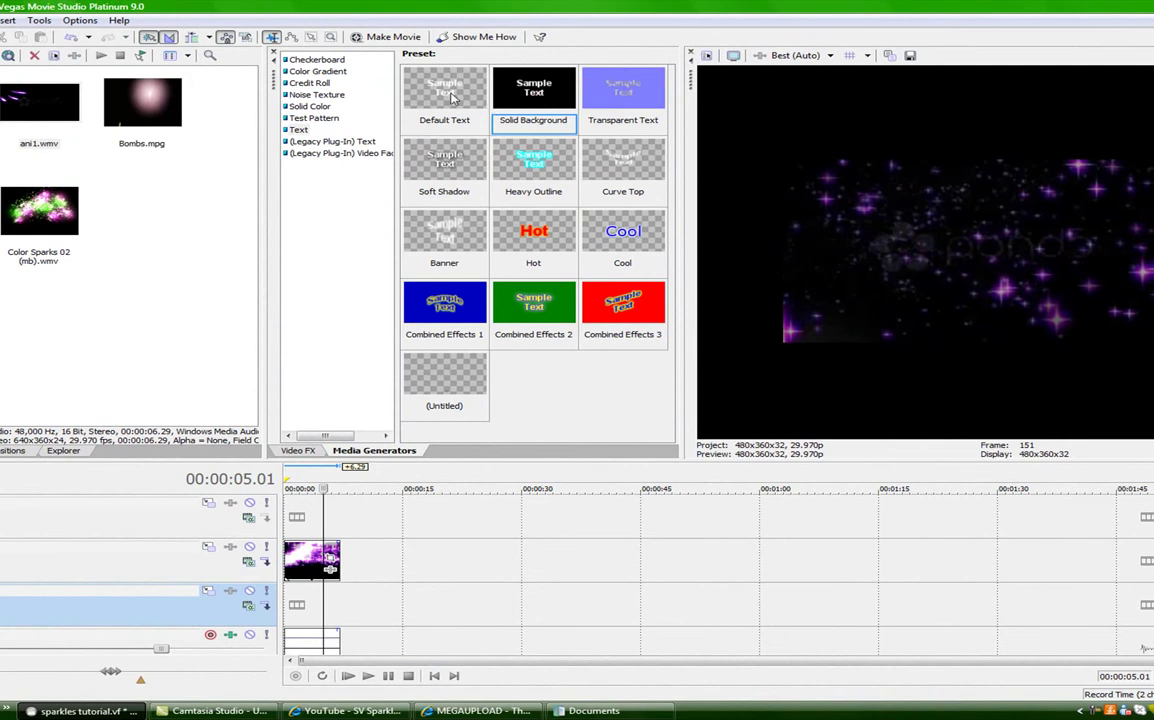
pyautogui.moveTo(449, 96); pyautogui.dragTo(315, 515)
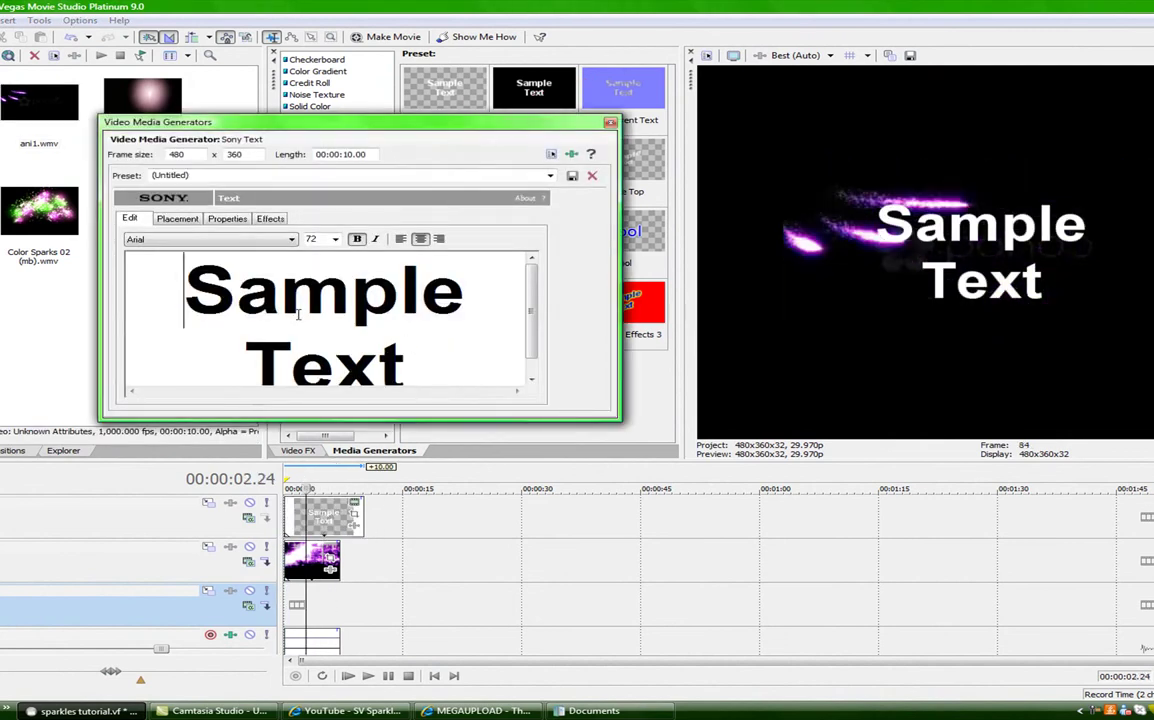
# - Replace the Sample Text with 'tHANKS FOR' and 'WATCHING' on two lines
pyautogui.moveTo(421, 348); pyautogui.dragTo(202, 264)
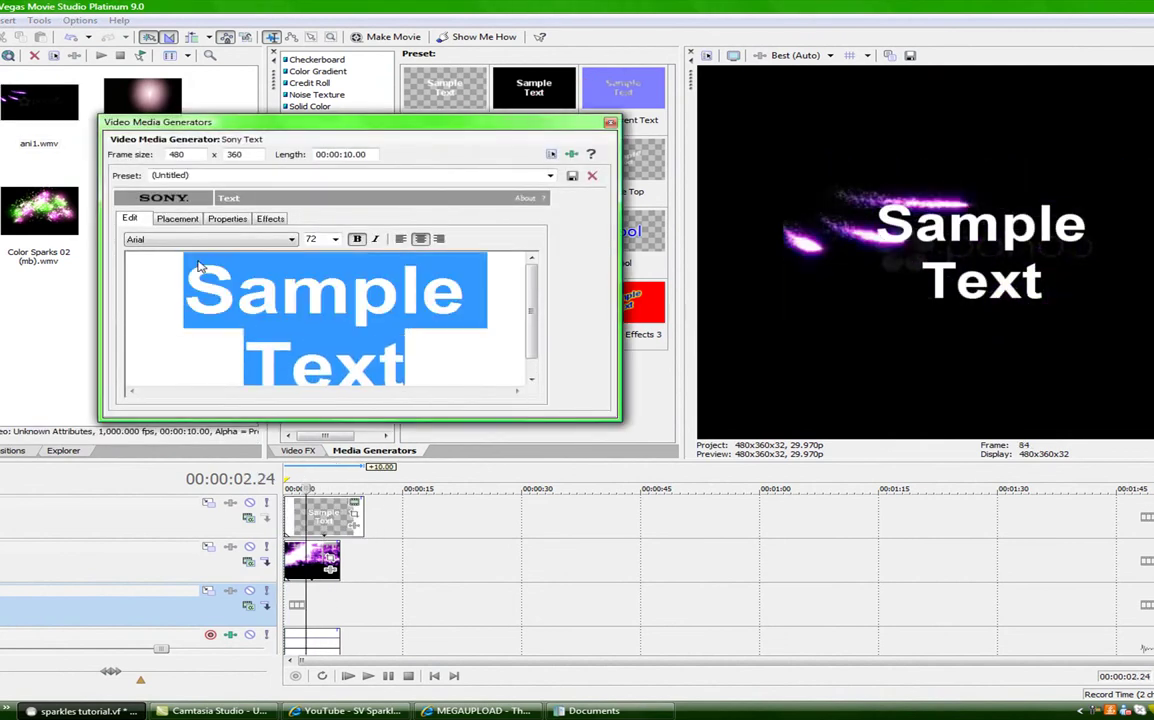
pyautogui.press('BackSpace')
pyautogui.write('tHANKS F')
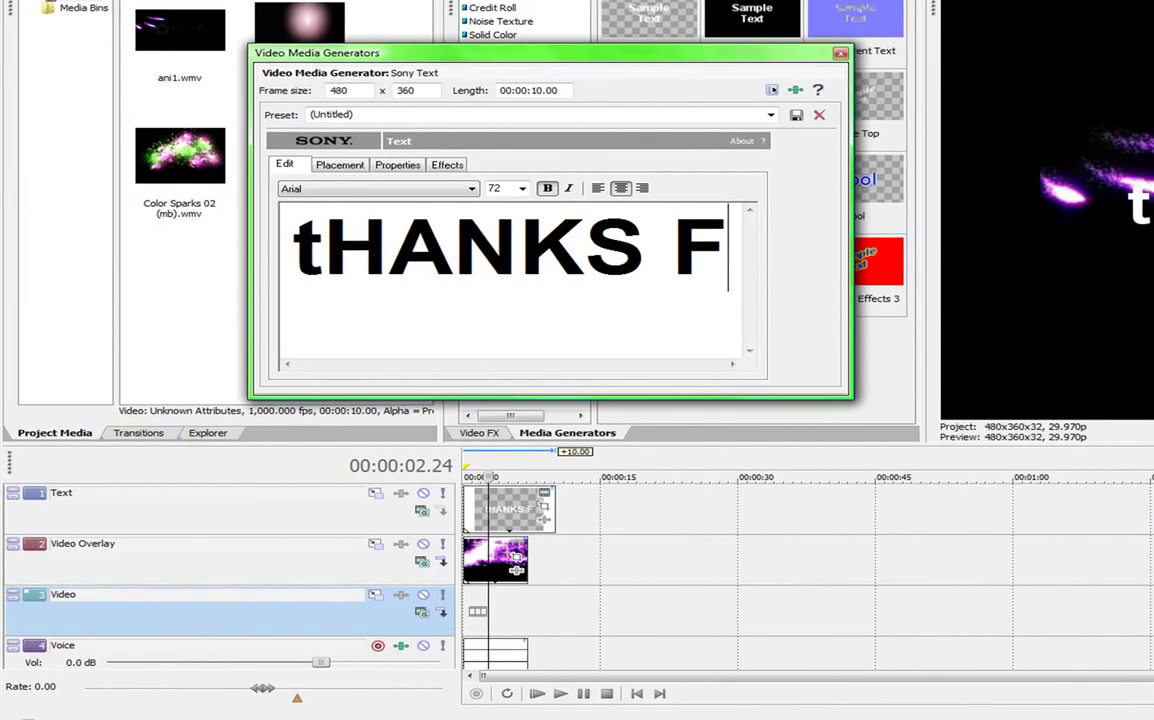
pyautogui.write('OR')
pyautogui.press('Return')
pyautogui.write('WATCHING')
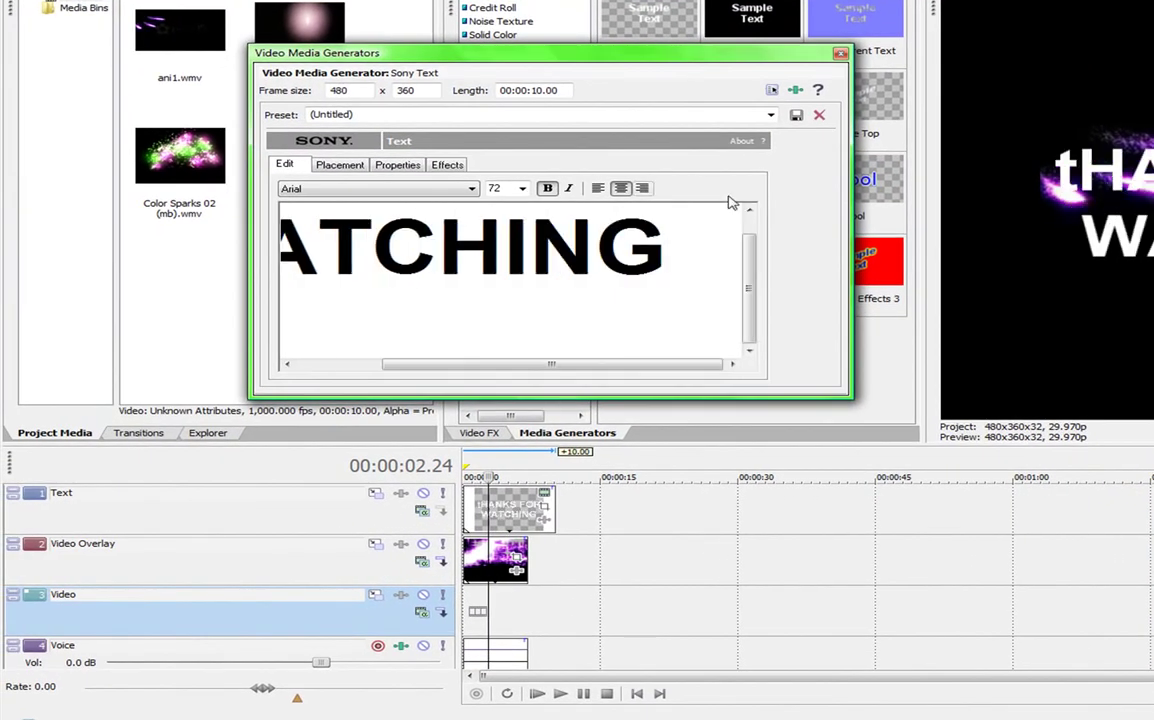
pyautogui.click(840, 52)
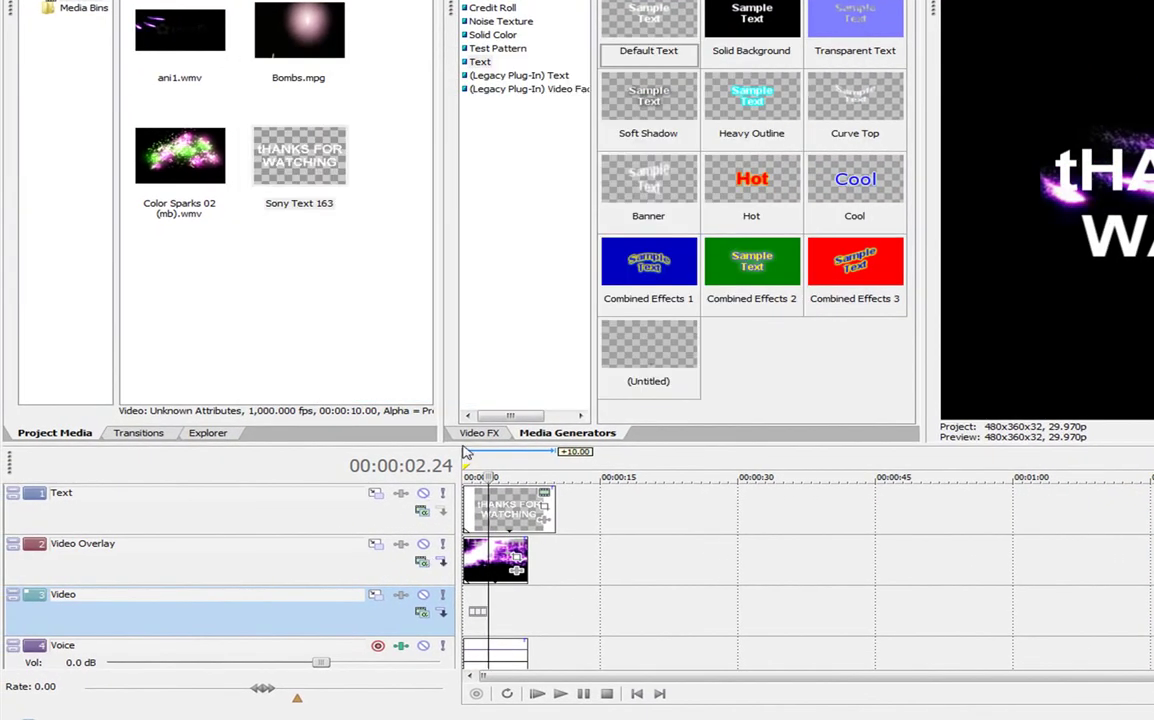
# - Reset the playhead and pick the Colored_Dots, Color Sparks 02 and flowers2 sparkle clips
pyautogui.click(468, 459)
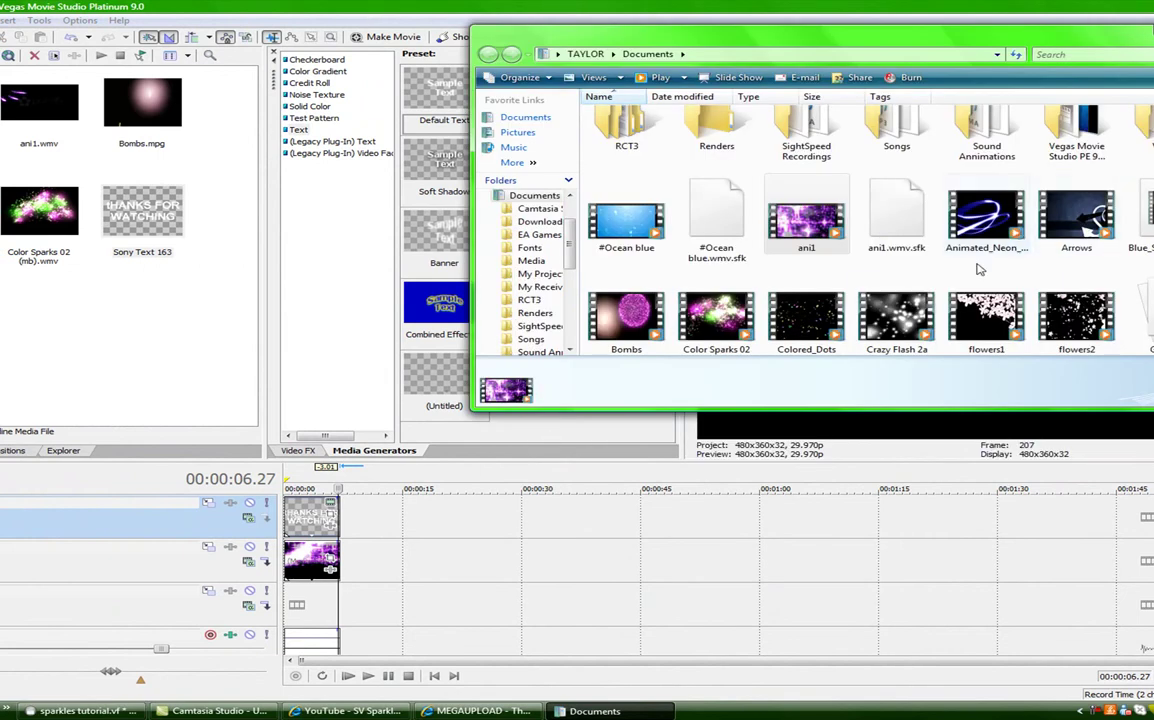
pyautogui.click(896, 318)
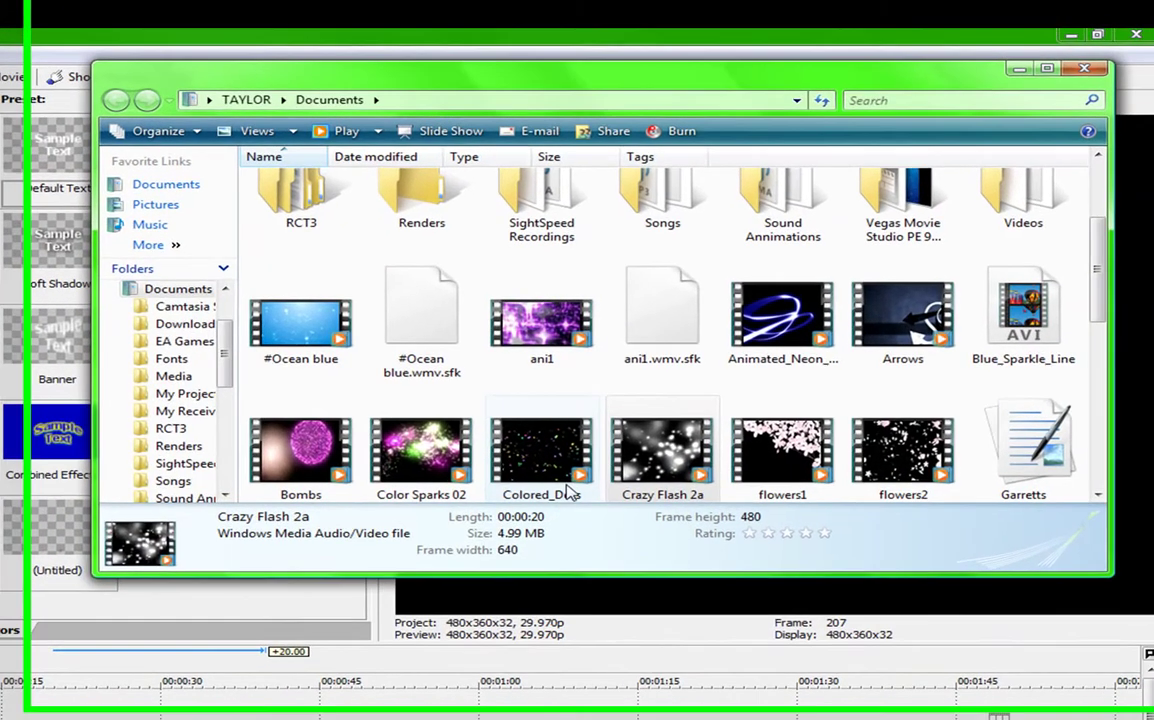
pyautogui.click(806, 318)
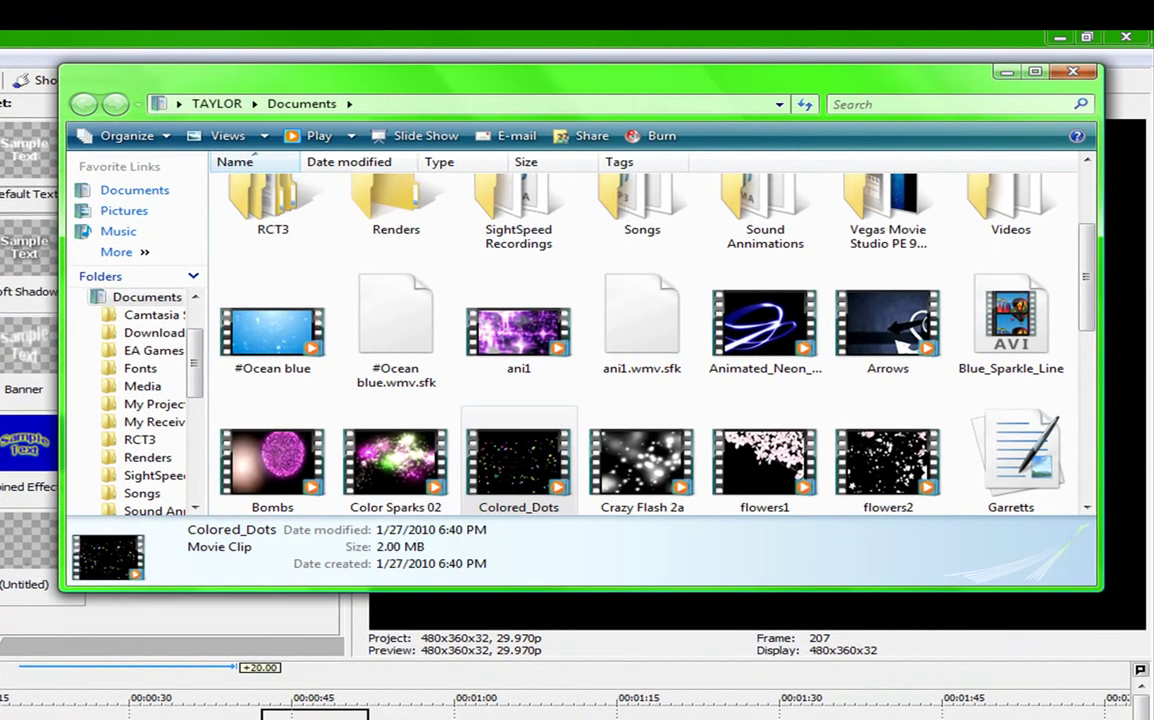
pyautogui.click(395, 462)
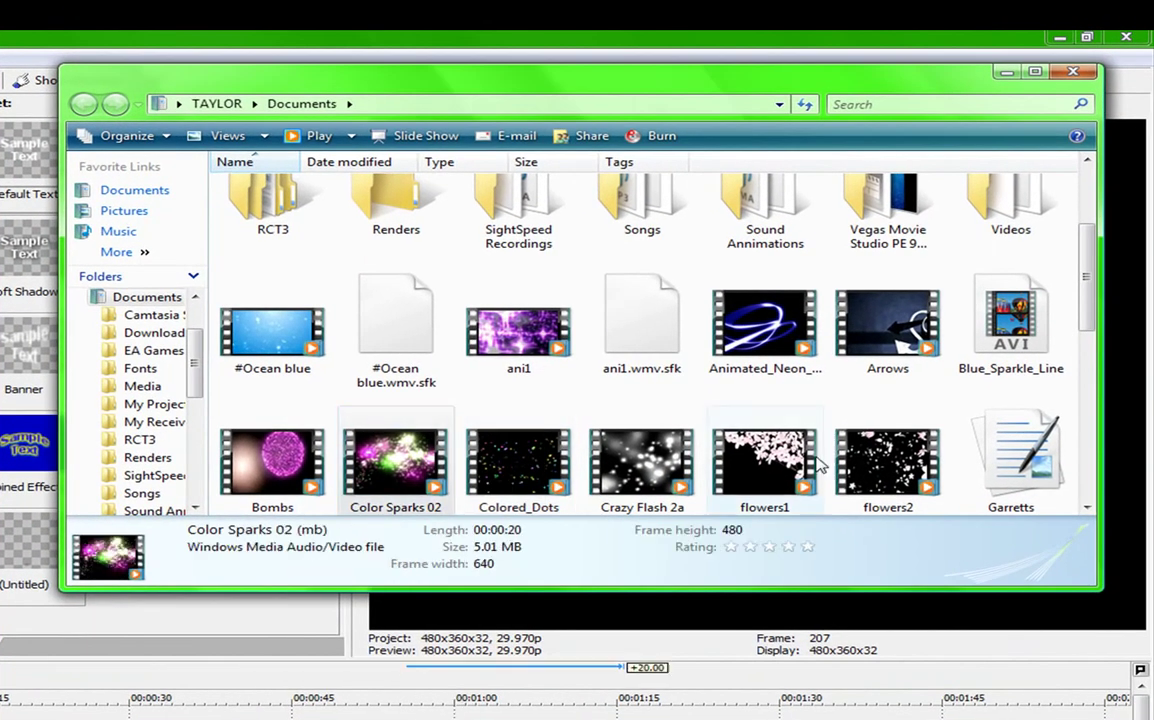
pyautogui.click(888, 462)
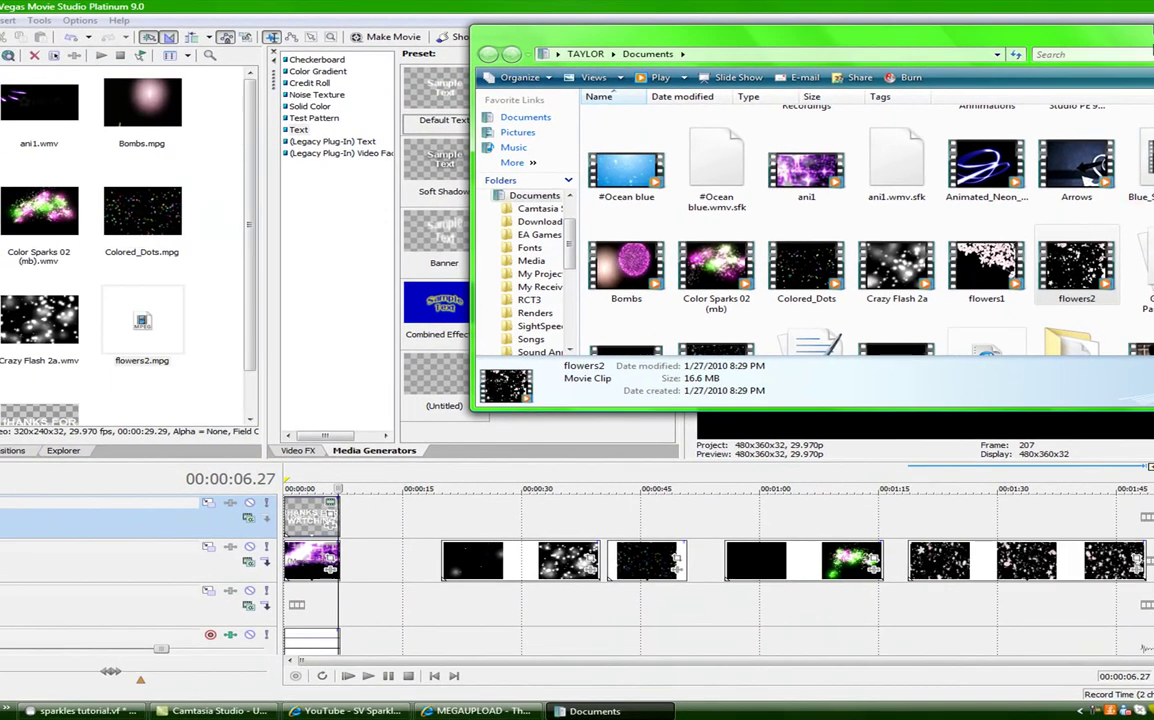
pyautogui.click(595, 711)
# - Move the playhead to about 1:22 and add the Arrows clip to the project media
pyautogui.click(936, 485)
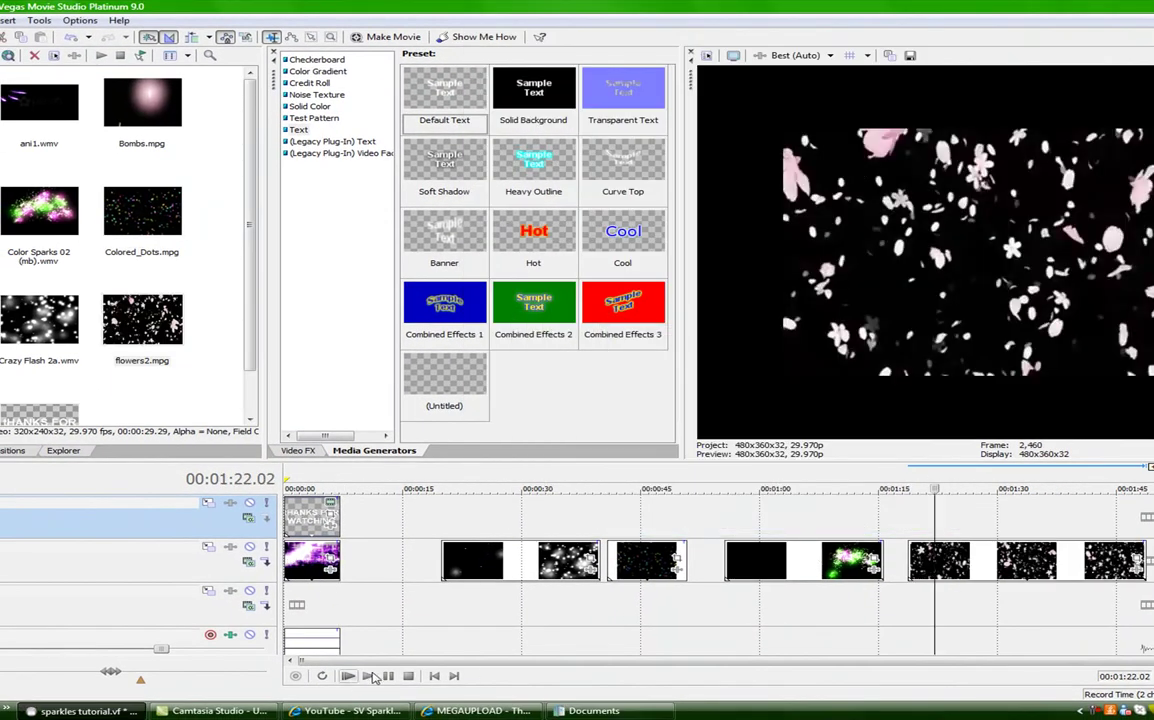
pyautogui.click(595, 711)
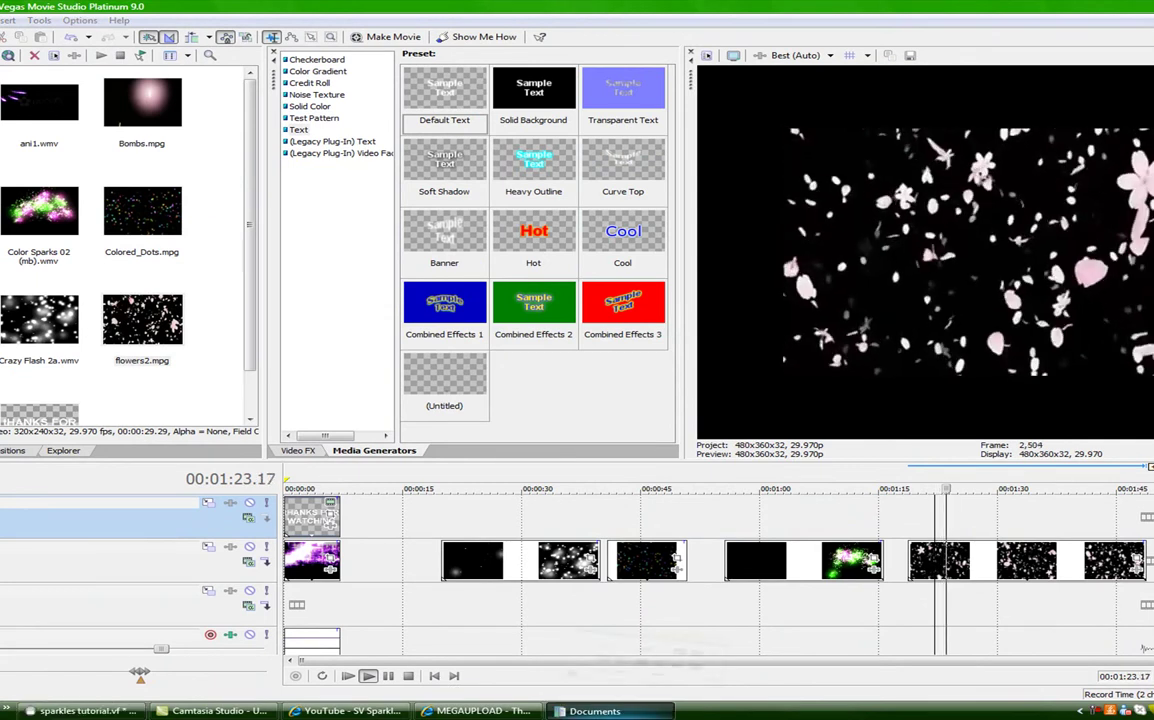
pyautogui.click(1076, 165)
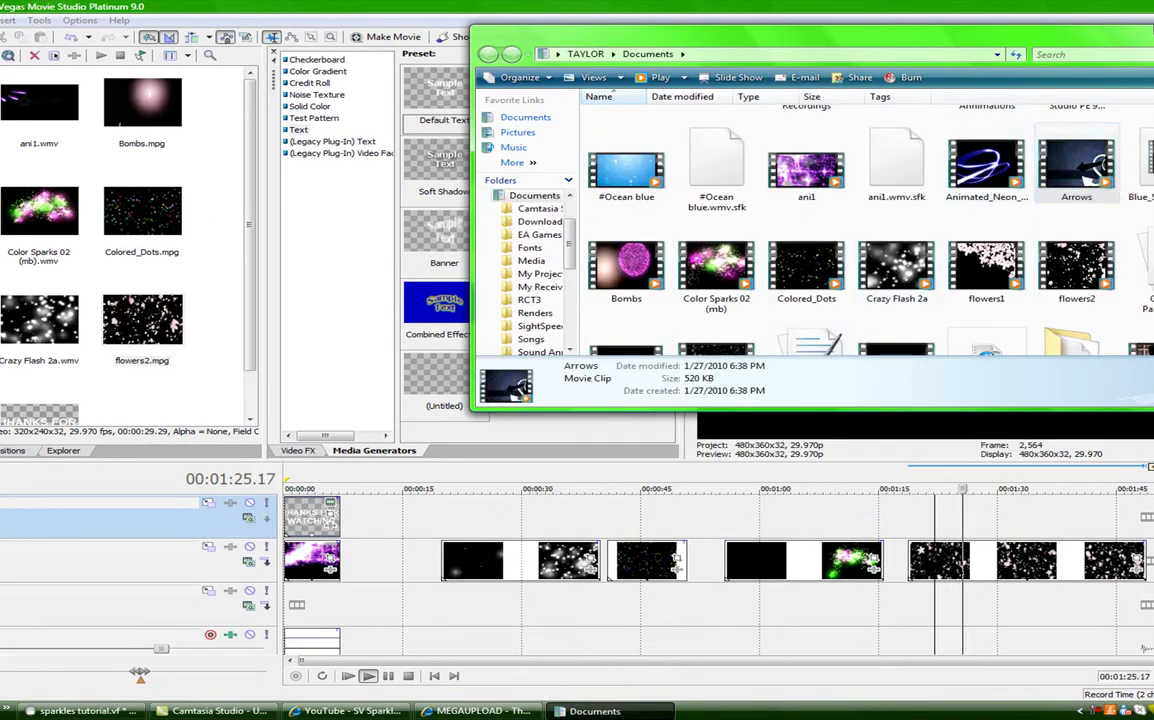
pyautogui.moveTo(1150, 400); pyautogui.dragTo(1150, 487)
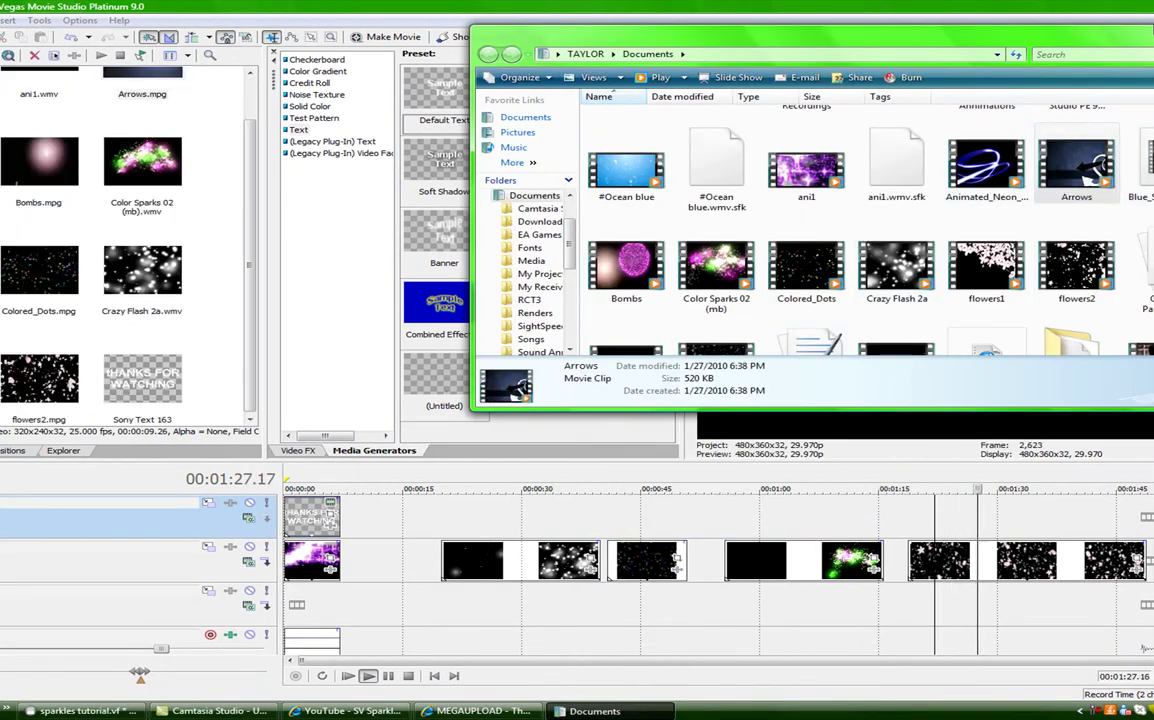
pyautogui.hotkey('alt', 'Tab')
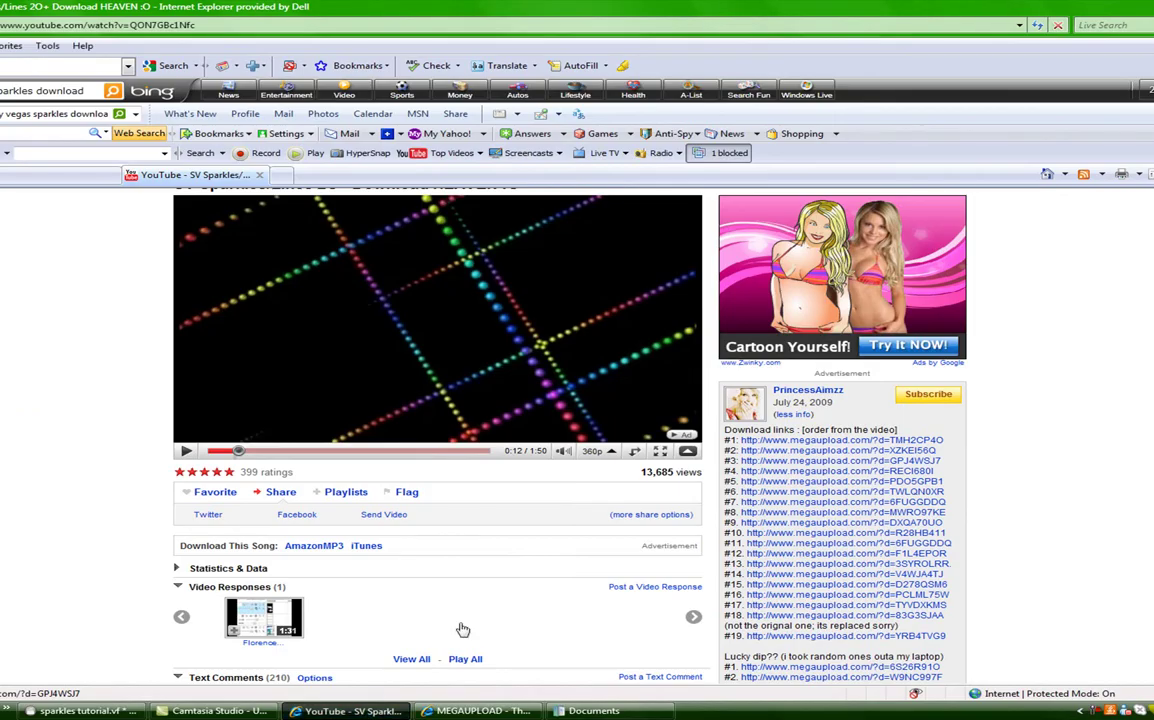
# - Jump ahead in the sparkles video and scroll down to its related videos
pyautogui.scroll(2, 463, 629)
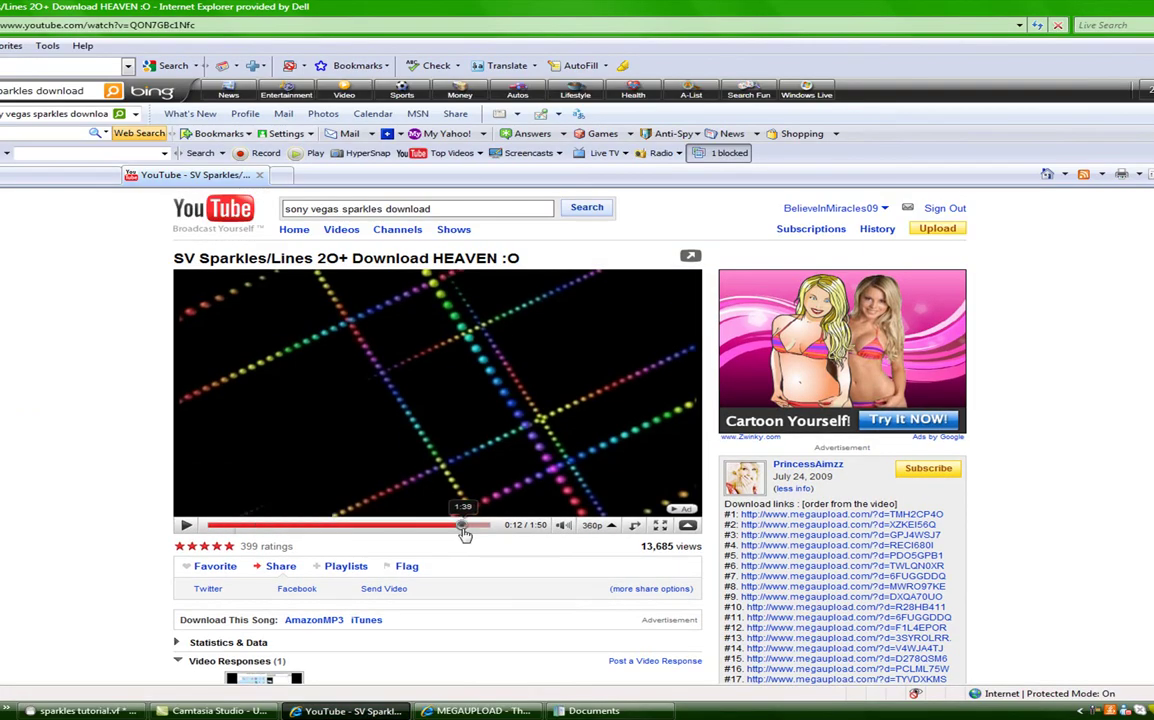
pyautogui.click(464, 527)
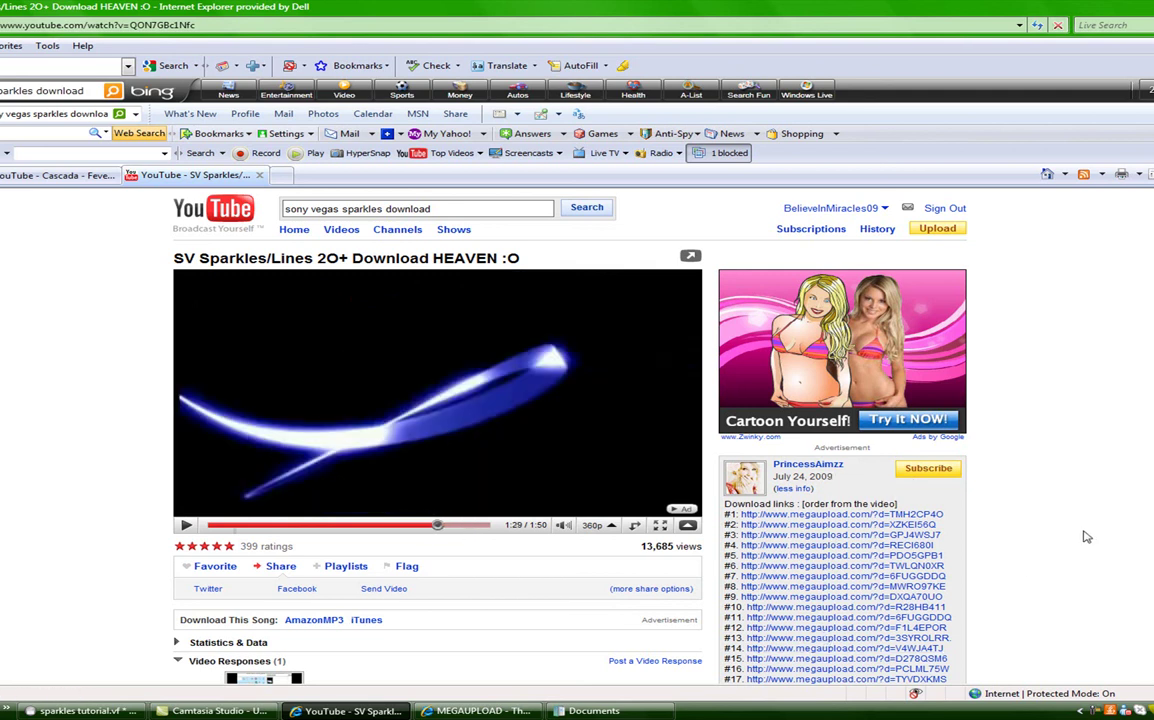
pyautogui.scroll(-3, 1087, 537)
pyautogui.scroll(-2, 1087, 537)
pyautogui.scroll(-3, 1085, 540)
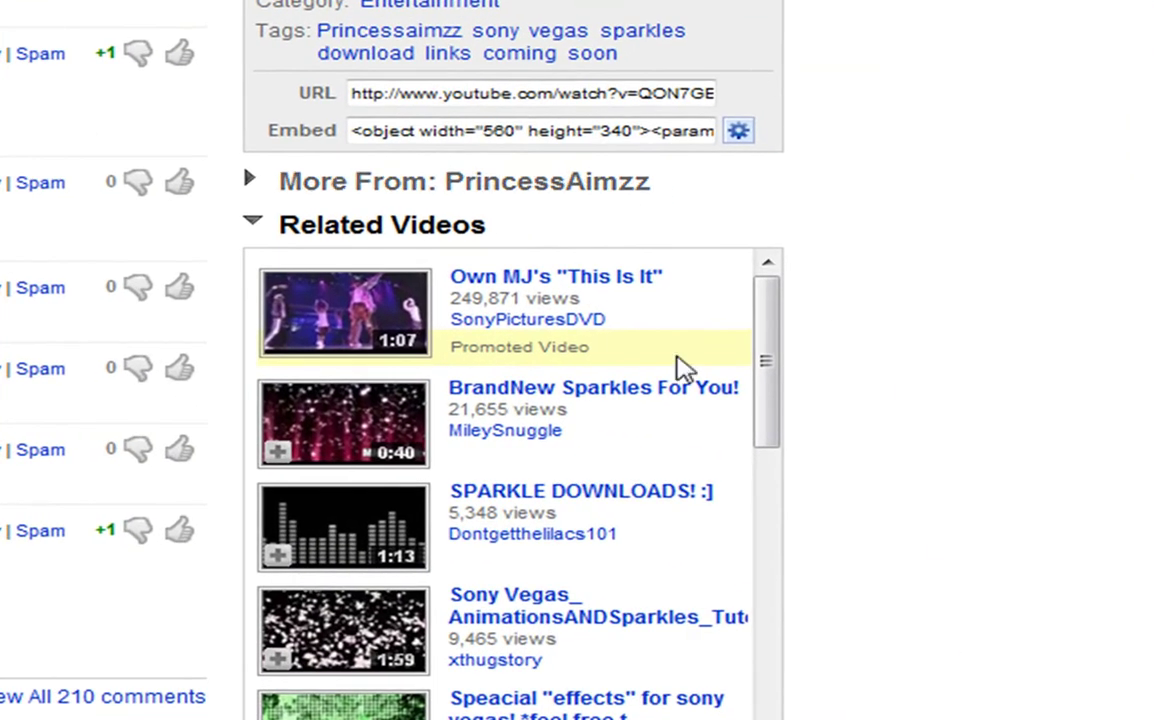
# - Open 'SPARKLE DOWNLOADS! :]', expand its description to reveal the Sendspace links, and pause it
pyautogui.click(578, 480)
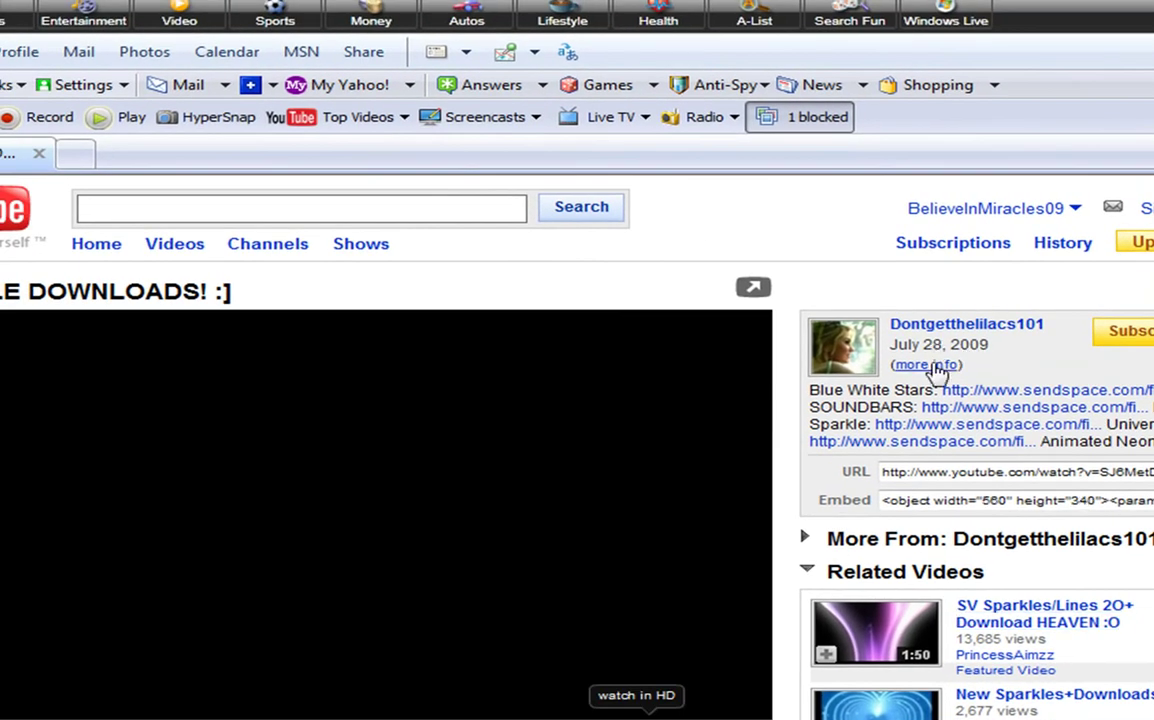
pyautogui.click(933, 367)
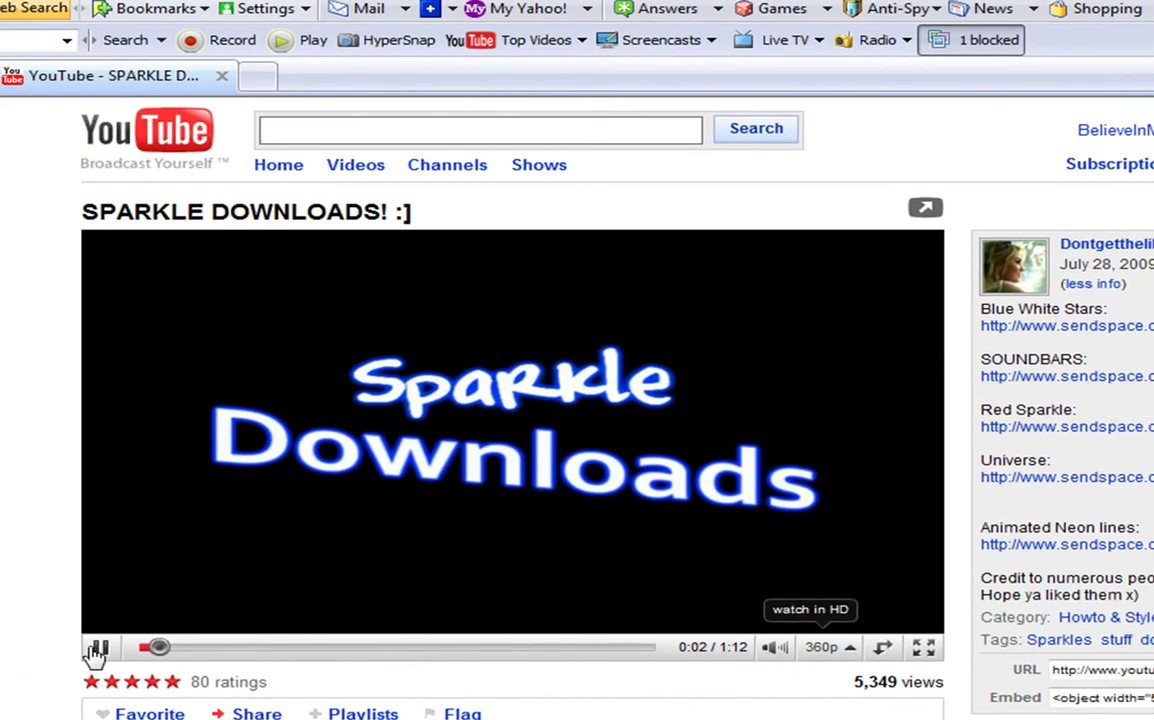
pyautogui.click(97, 649)
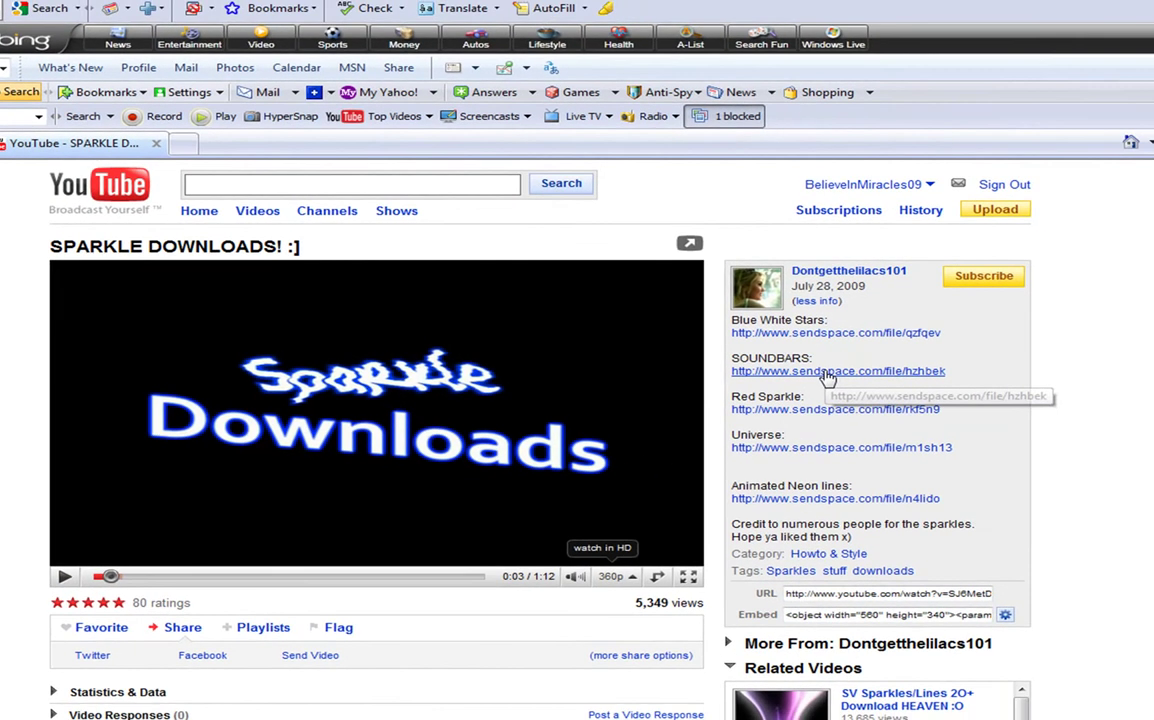
pyautogui.click(826, 371)
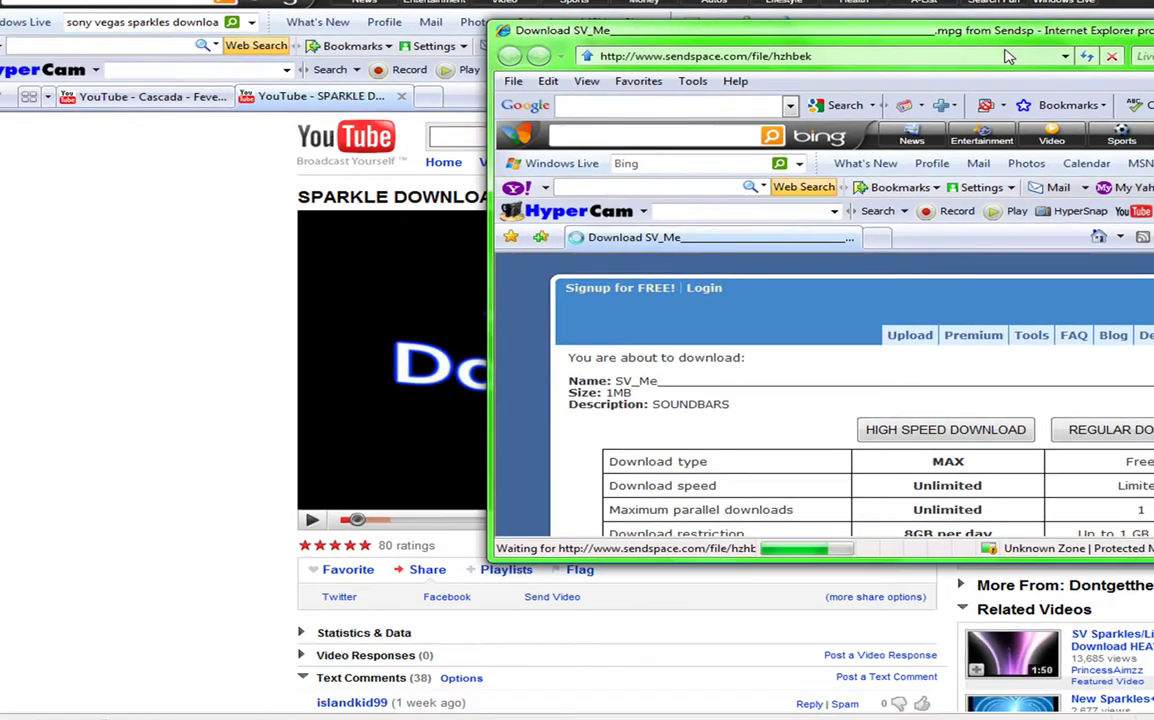
pyautogui.moveTo(994, 32)
pyautogui.mouseDown()
pyautogui.moveTo(735, 165)
pyautogui.moveTo(787, 73)
pyautogui.mouseUp()
pyautogui.scroll(-3, 750, 375)
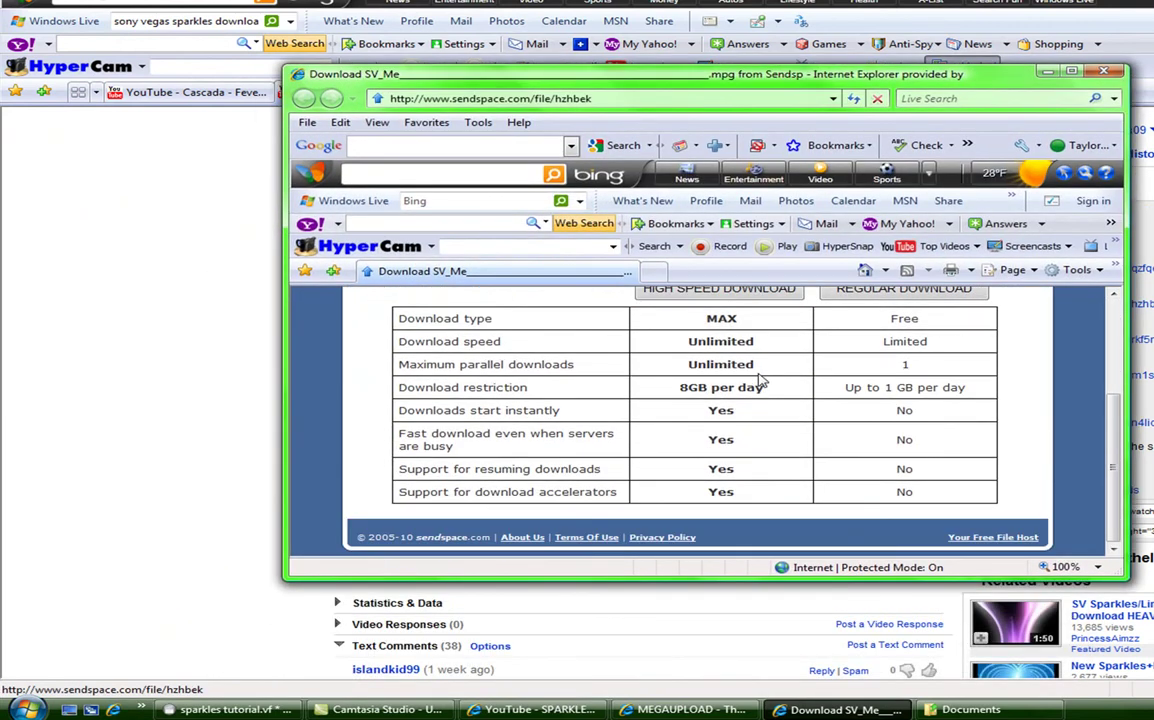
pyautogui.scroll(3, 760, 380)
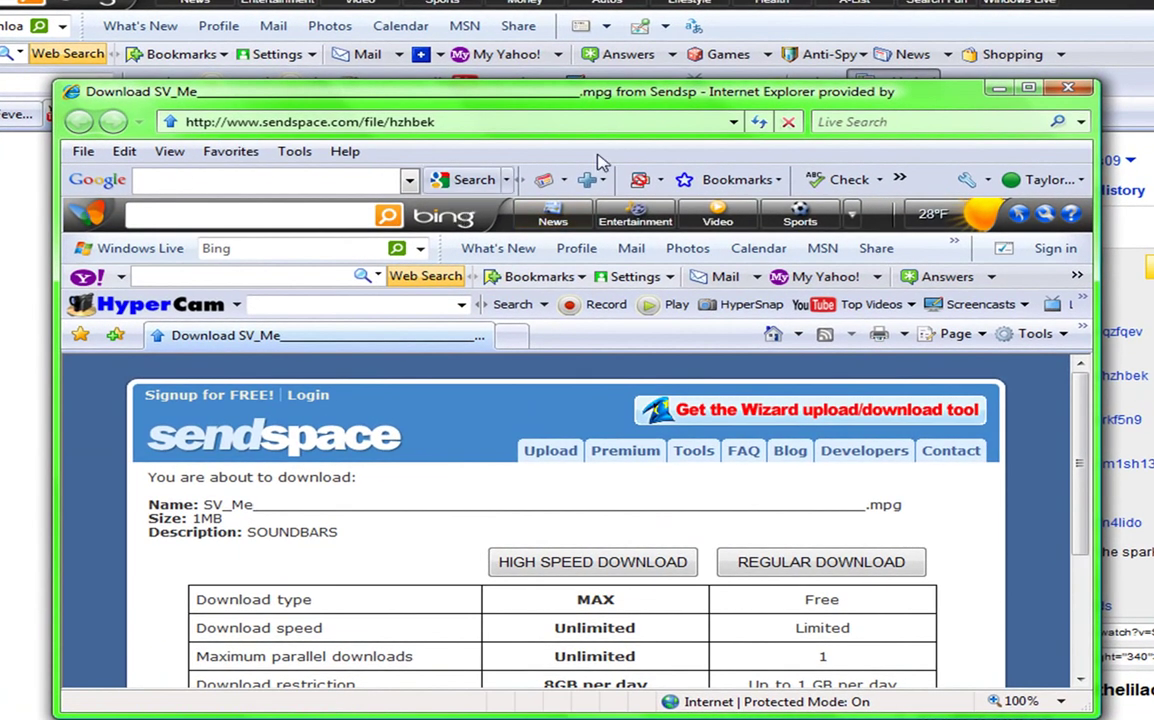
pyautogui.scroll(-3, 546, 556)
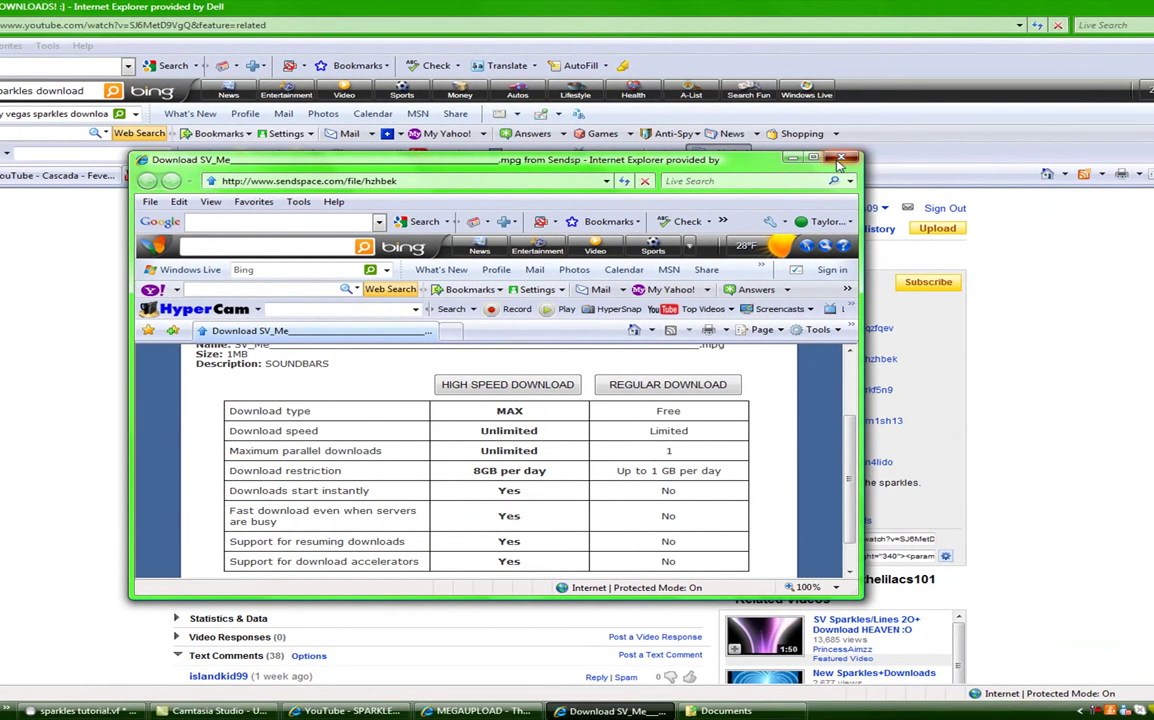
pyautogui.click(841, 158)
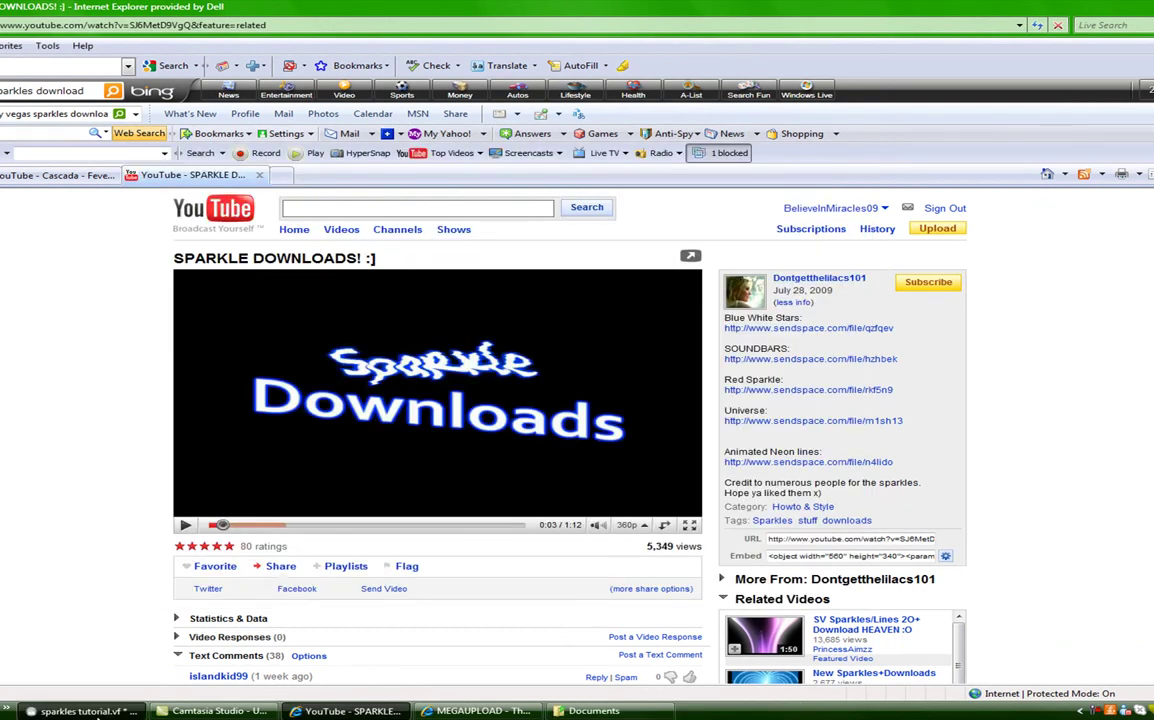
# - Return to Vegas, close the Documents and MEGAUPLOAD windows, then open the screen recorder's options
pyautogui.click(85, 711)
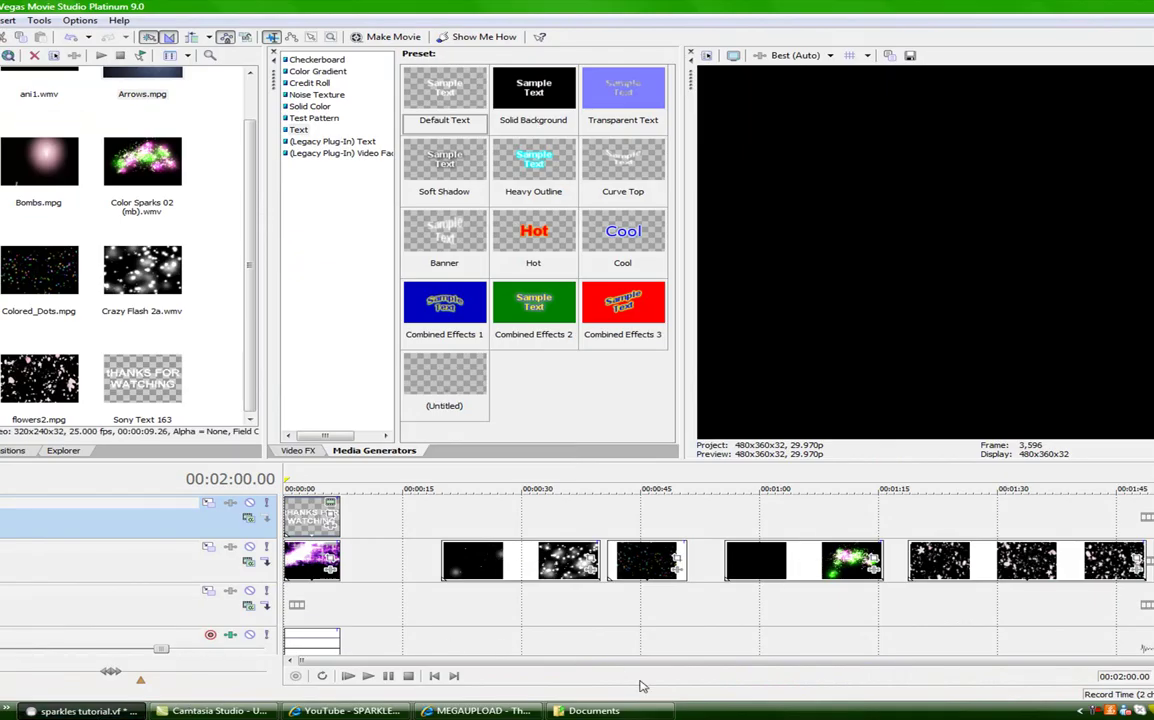
pyautogui.click(600, 711)
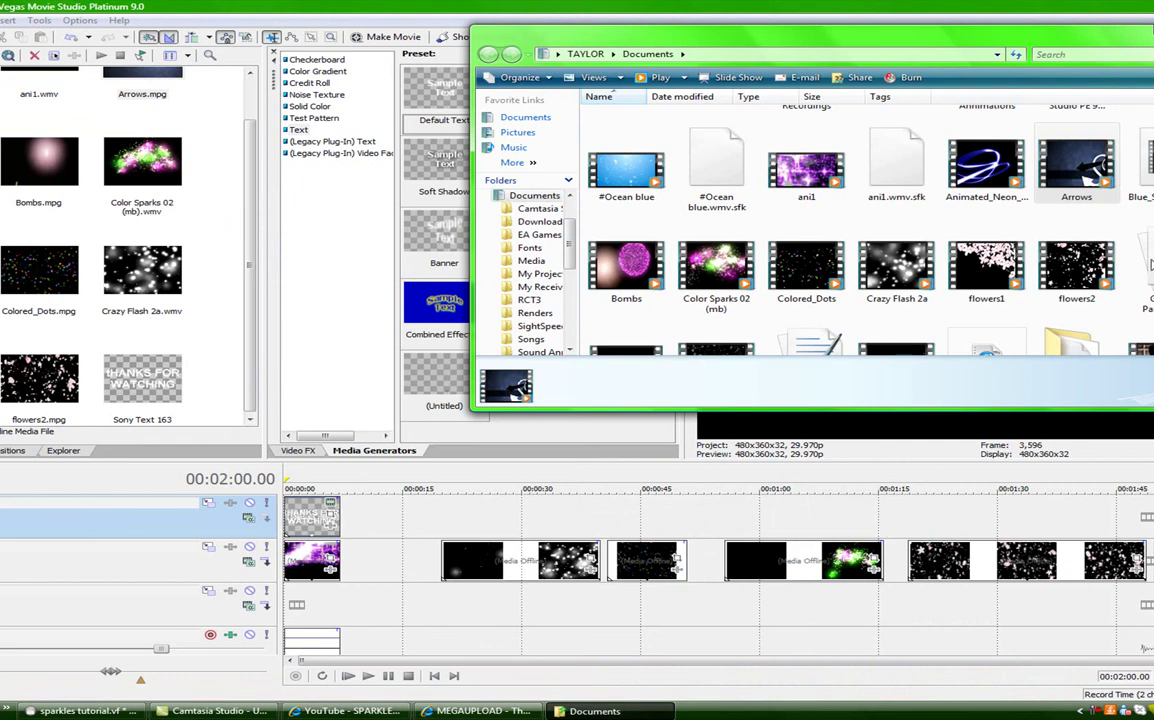
pyautogui.hotkey('alt', 'F4')
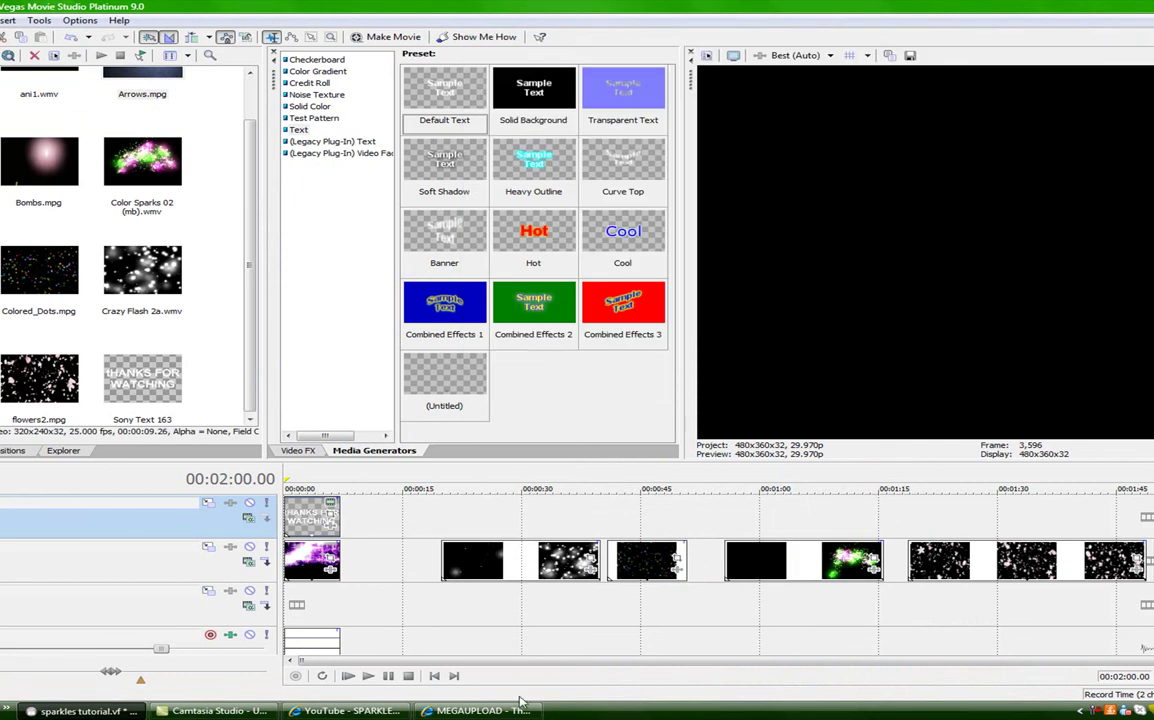
pyautogui.click(530, 711)
pyautogui.hotkey('alt', 'F4')
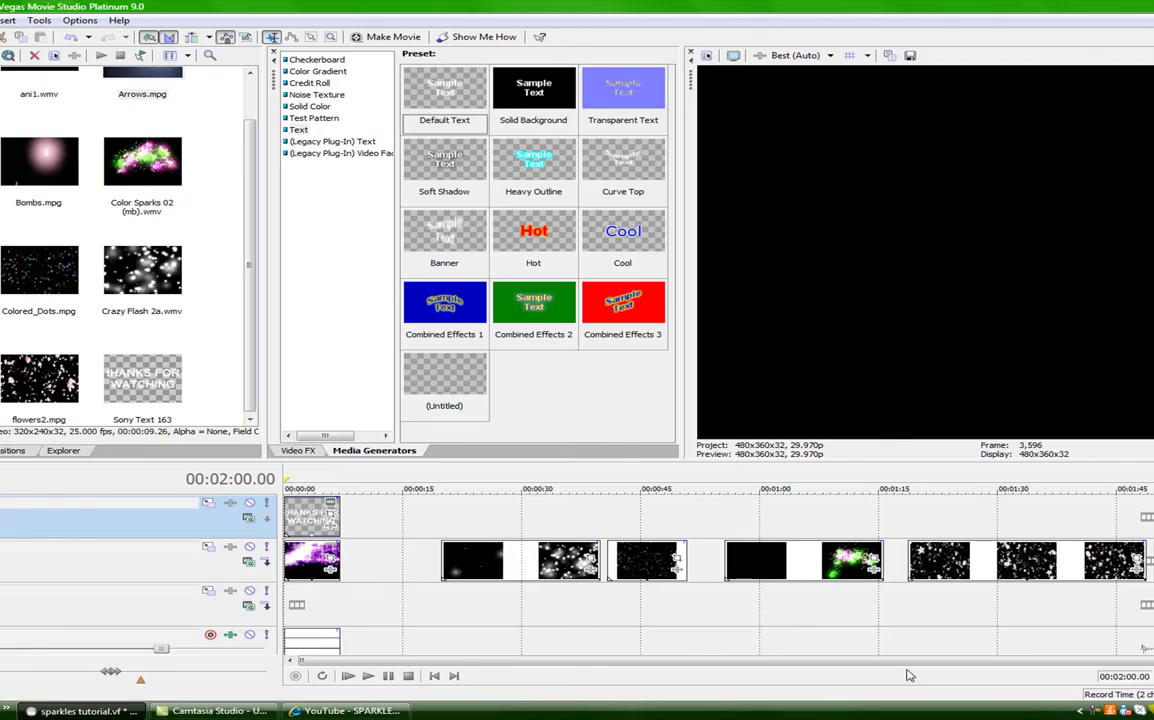
pyautogui.rightClick(1096, 710)
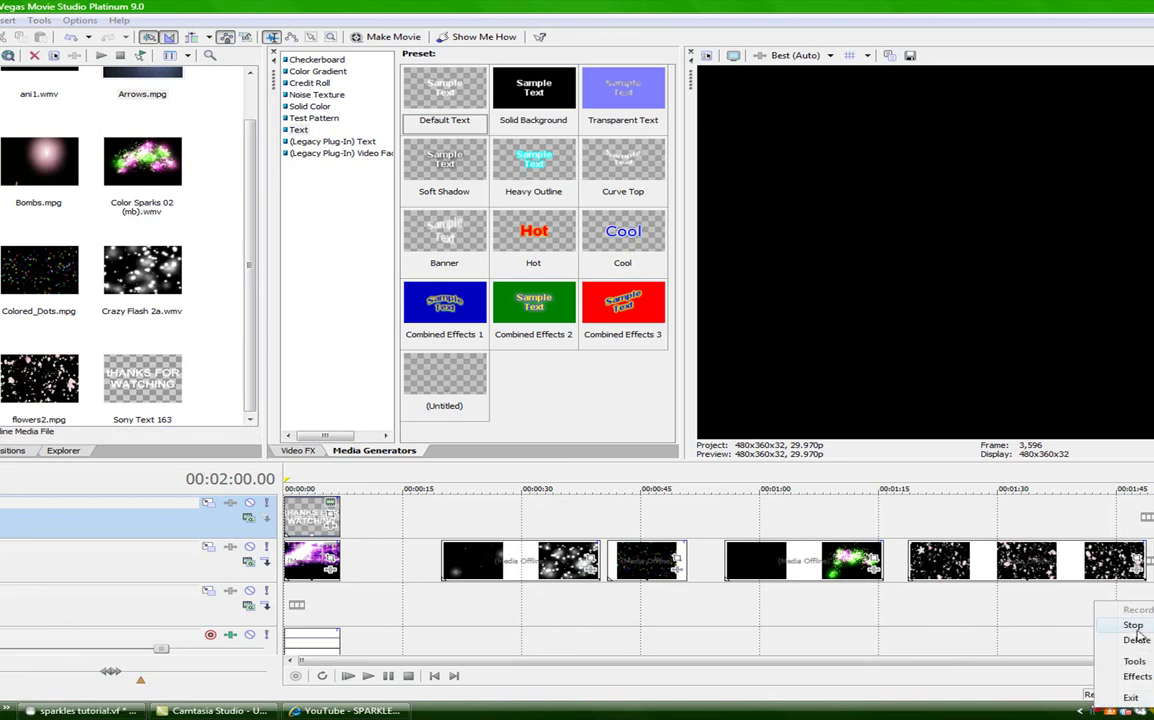